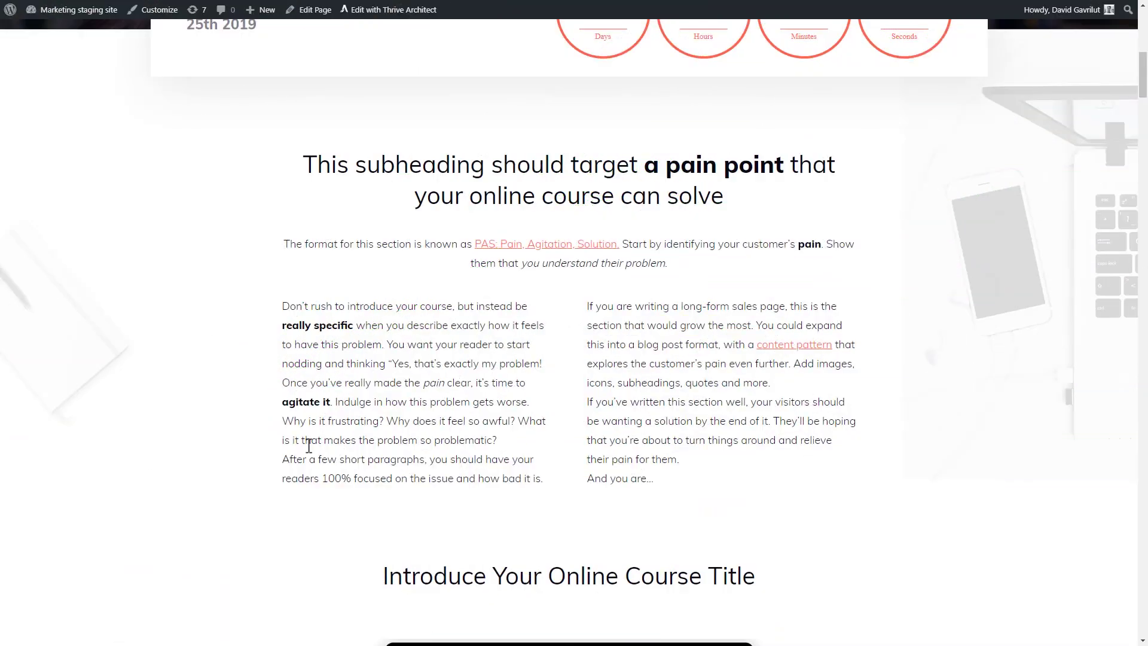
Scroll the live course landing page and open it in Thrive Architect.
scroll(315, 455, "up", 6)
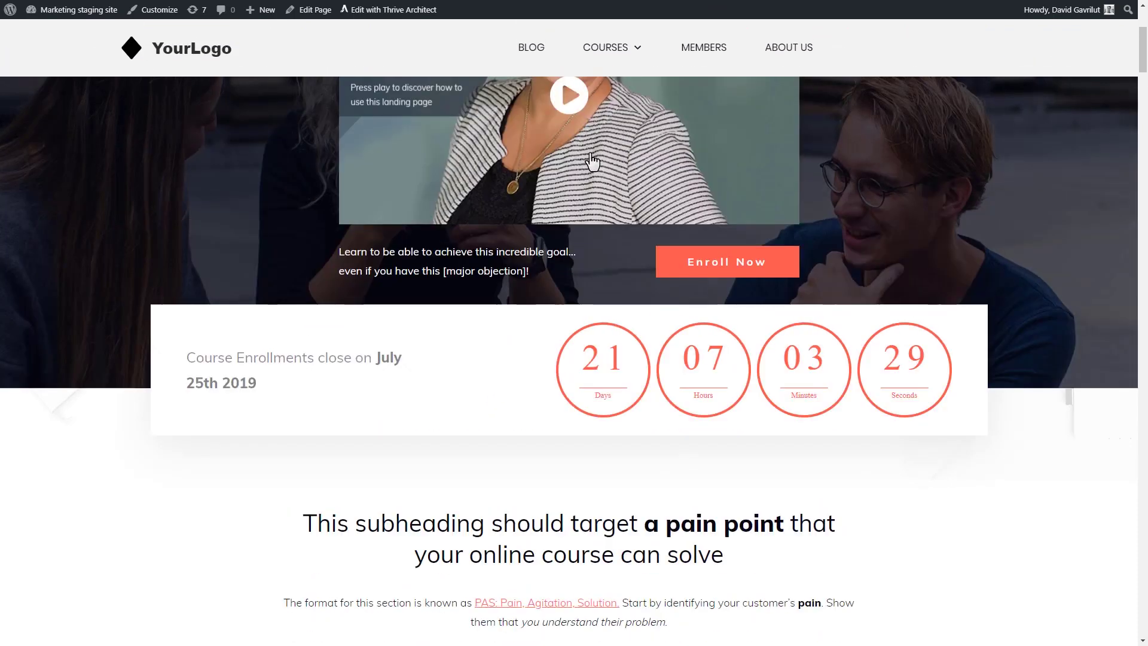
mouse_move(622, 54)
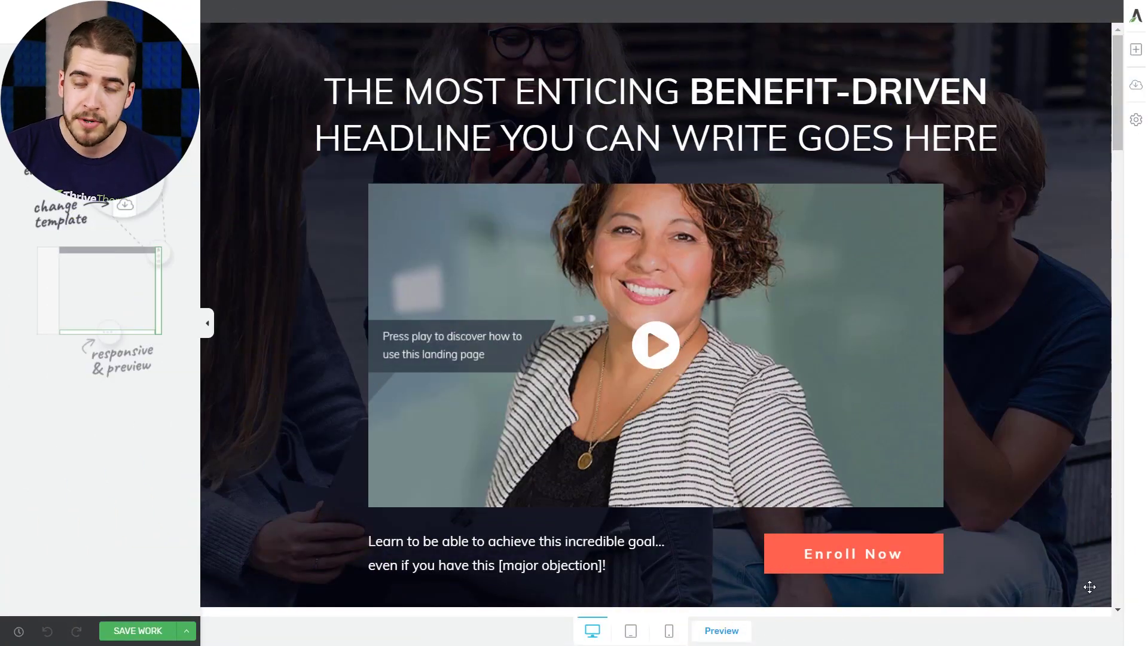
Start a new global header from the Basic Light template.
left_click(1136, 120)
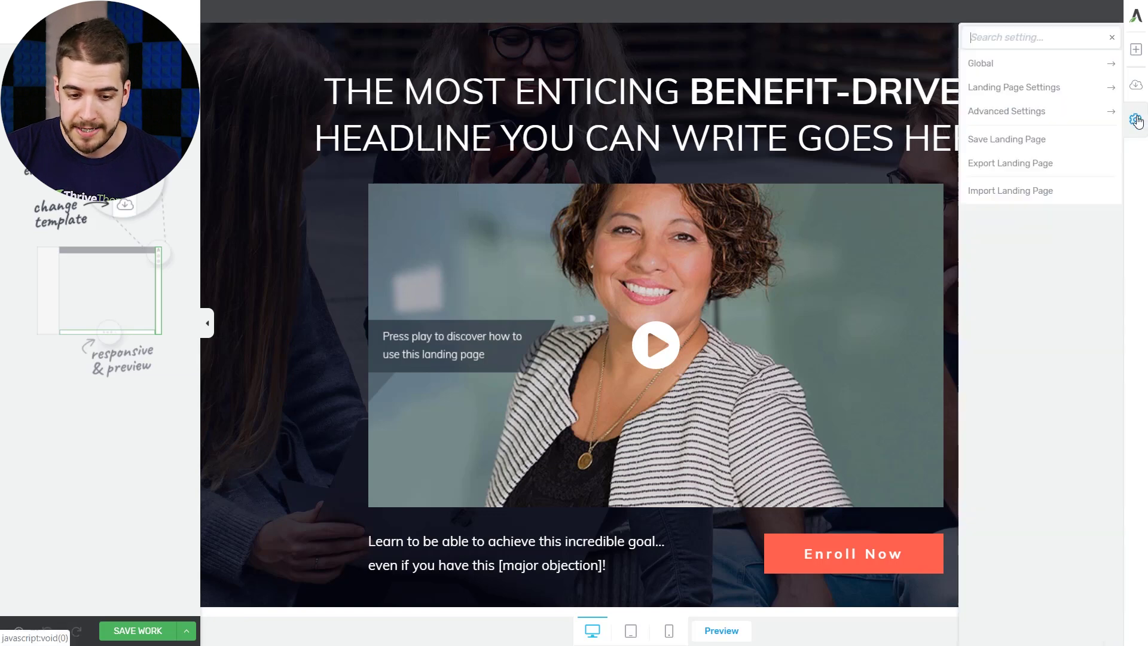
left_click(998, 62)
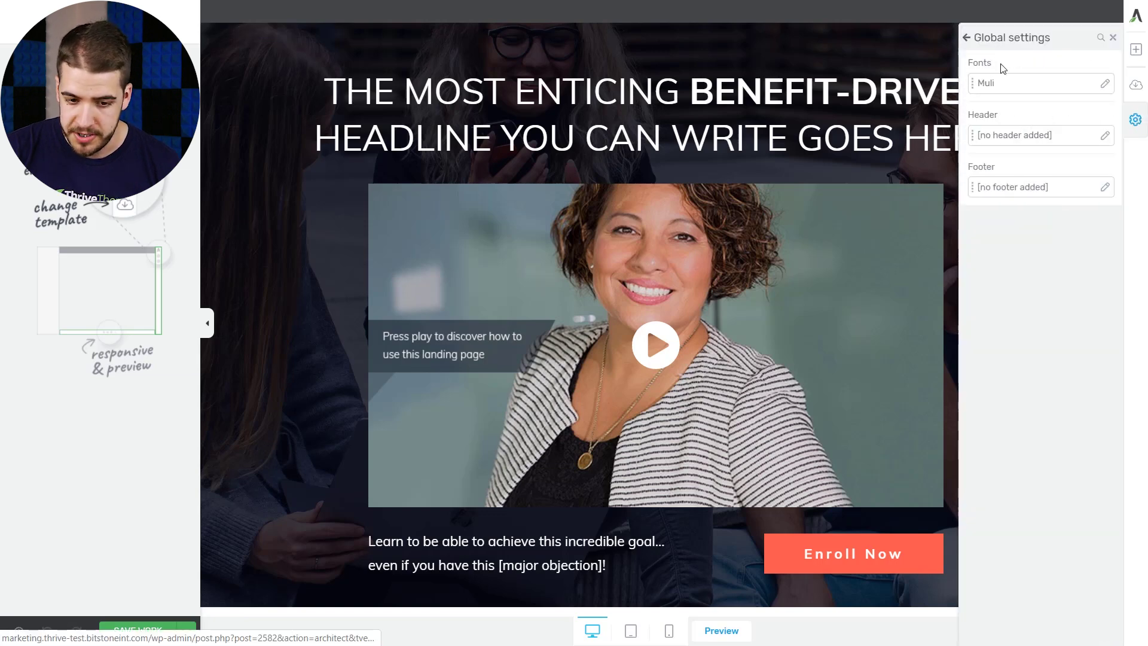
left_click(1019, 136)
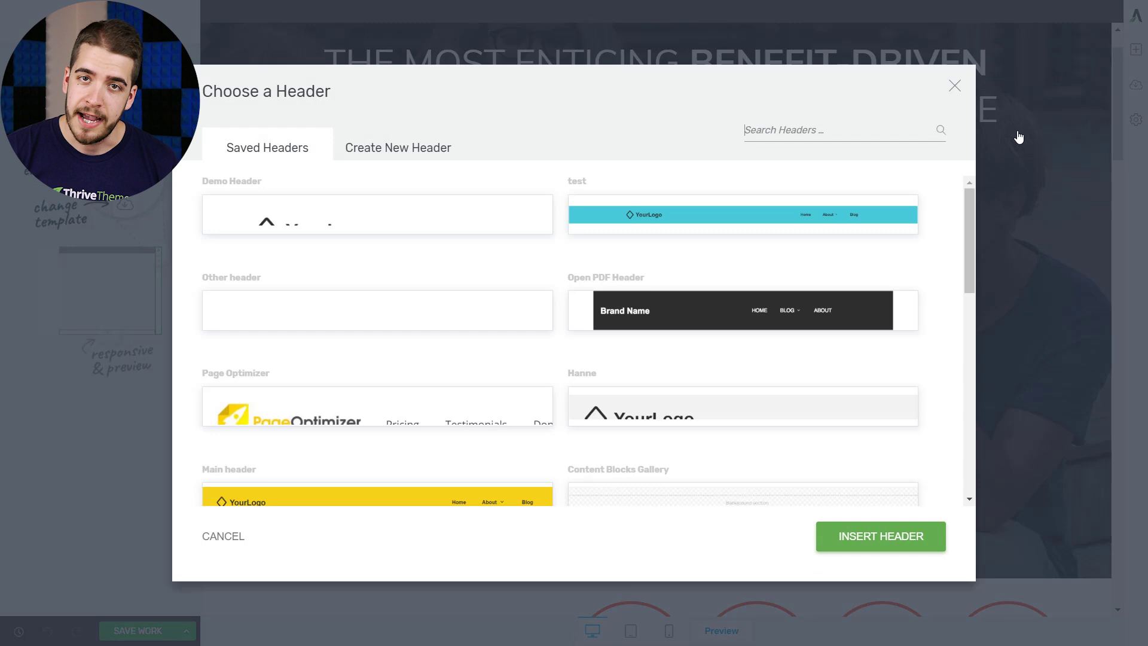
left_click(422, 148)
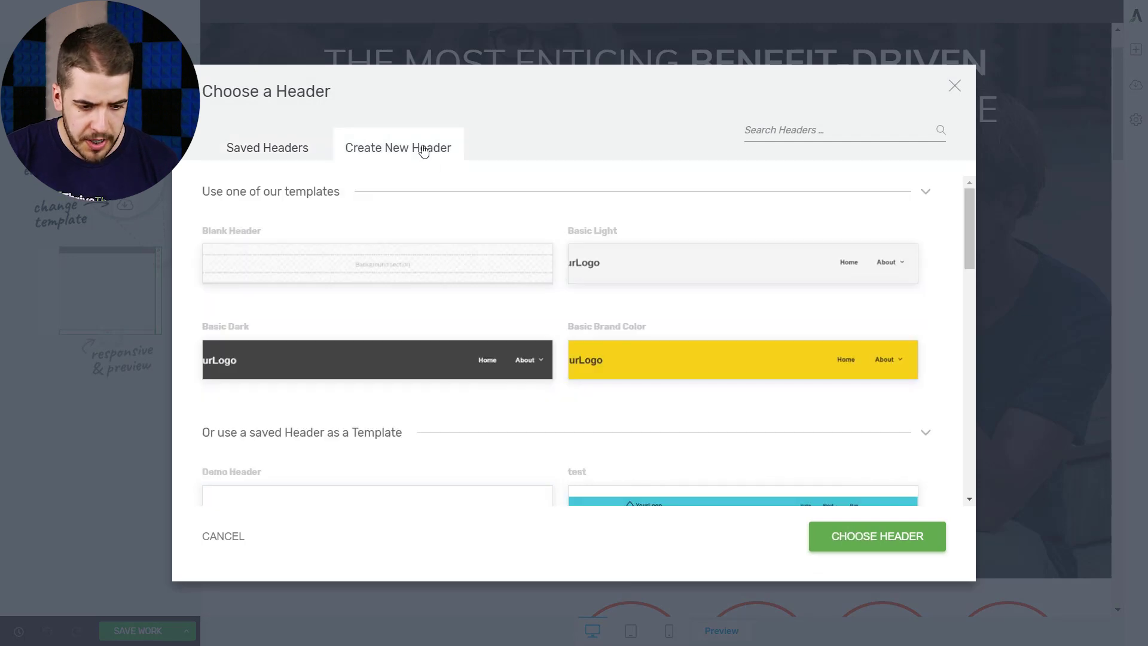
left_click(723, 278)
left_click(884, 543)
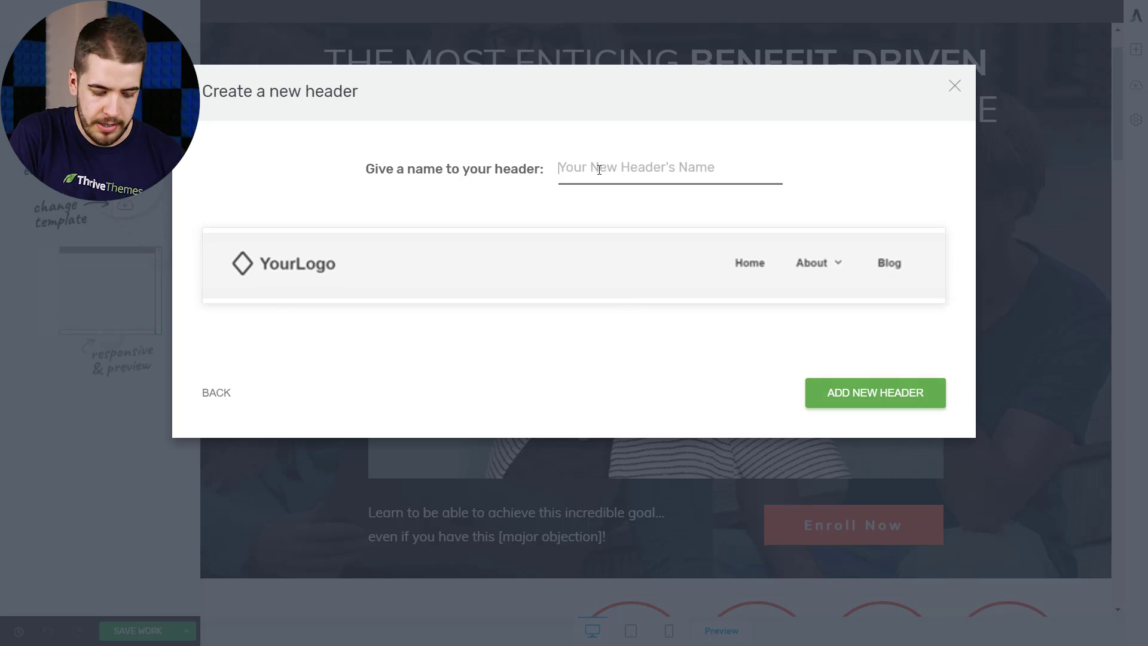
Name the header 'Header Something 011' and add it to the page.
type("hEADER")
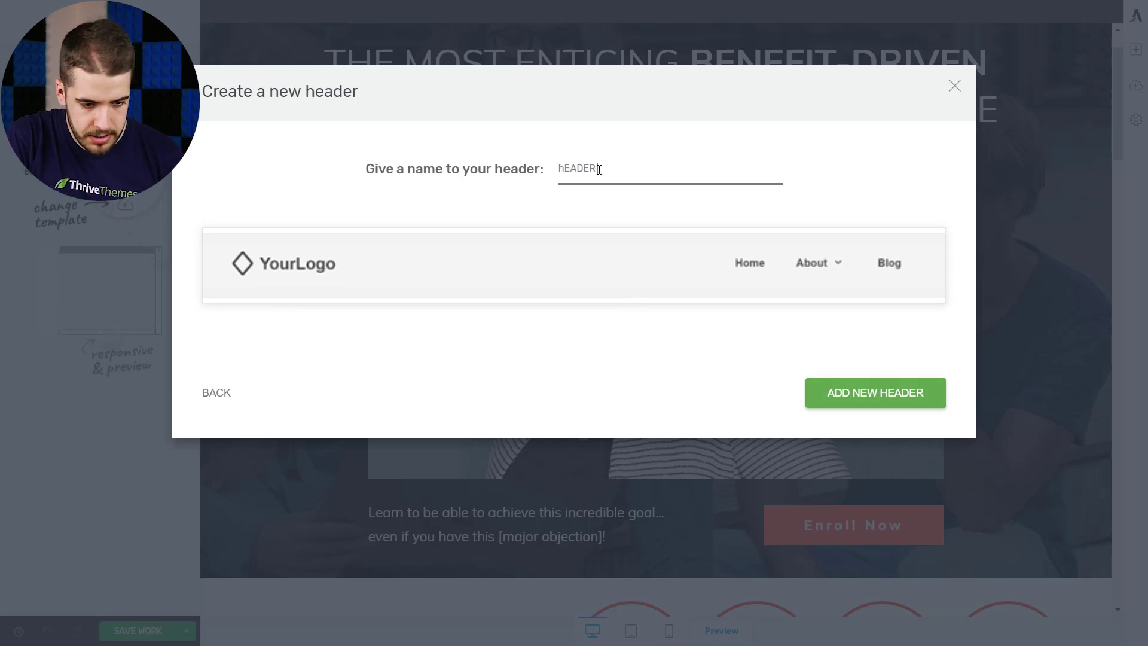
key("BackSpace")
key("BackSpace")
key("BackSpace")
key("BackSpace")
key("BackSpace")
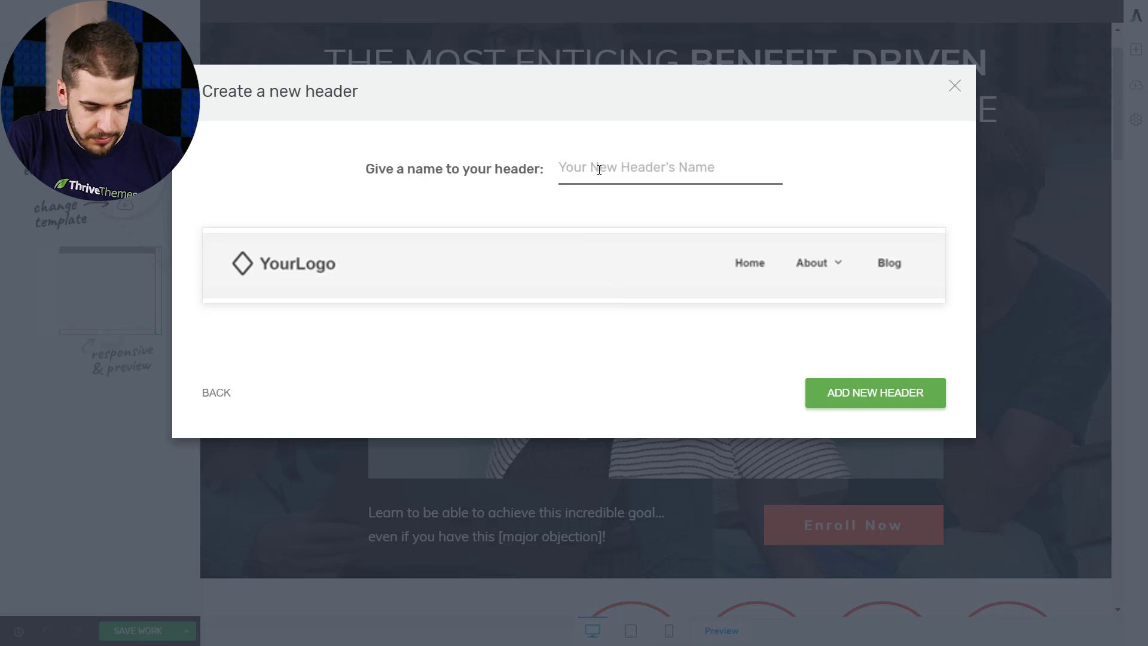
type("Header Something")
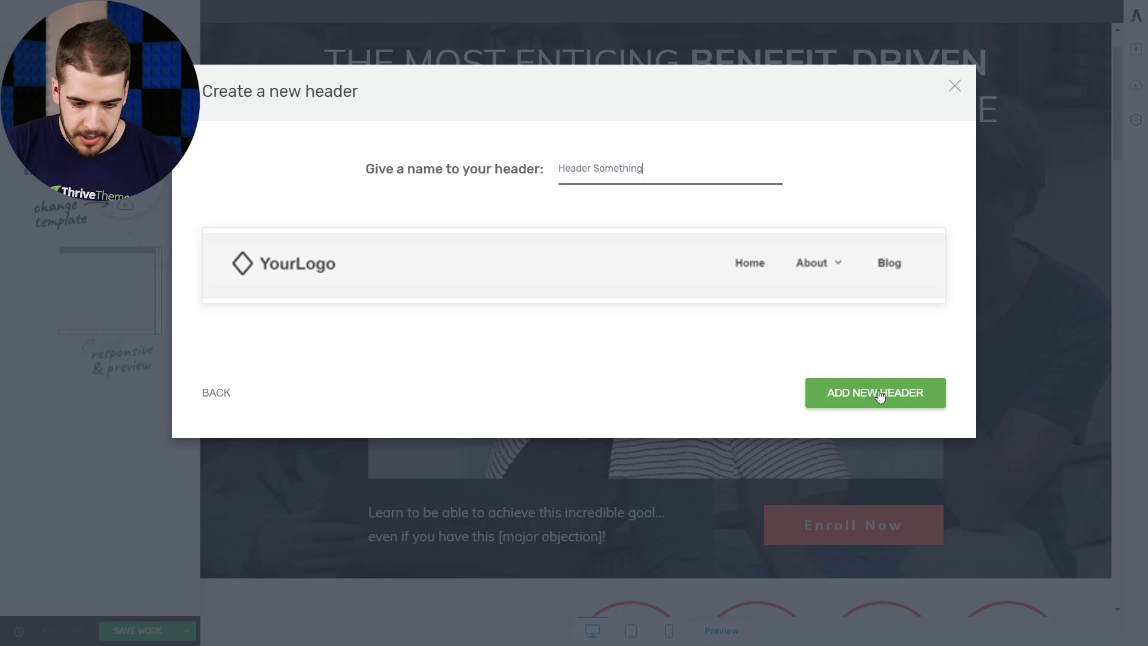
left_click(880, 395)
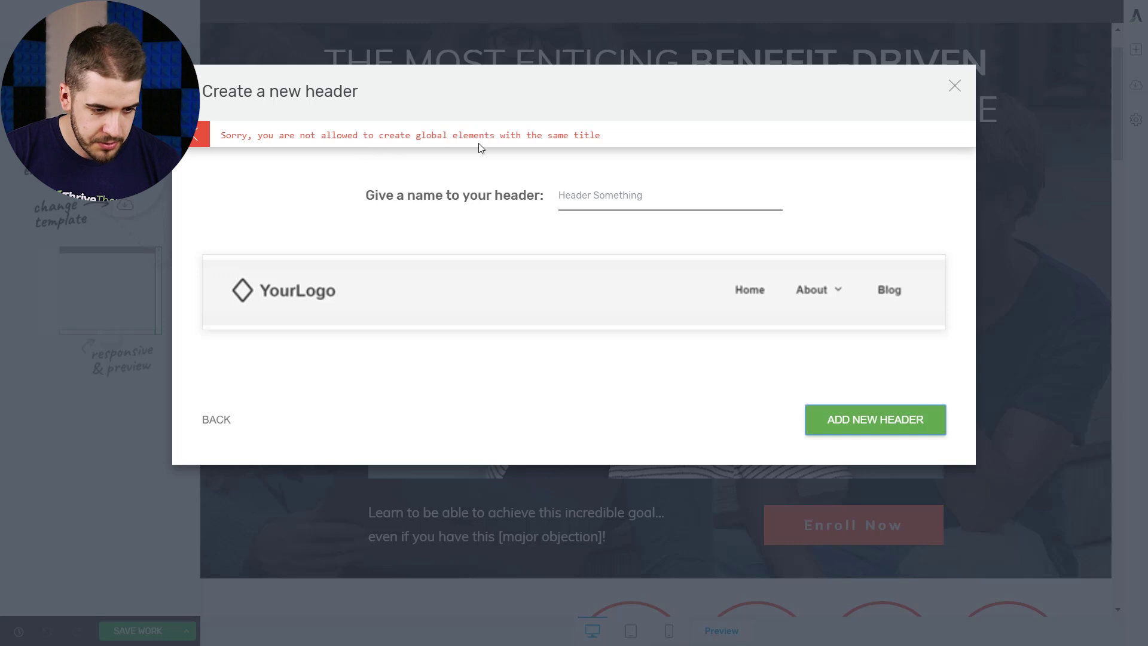
triple_click(654, 196)
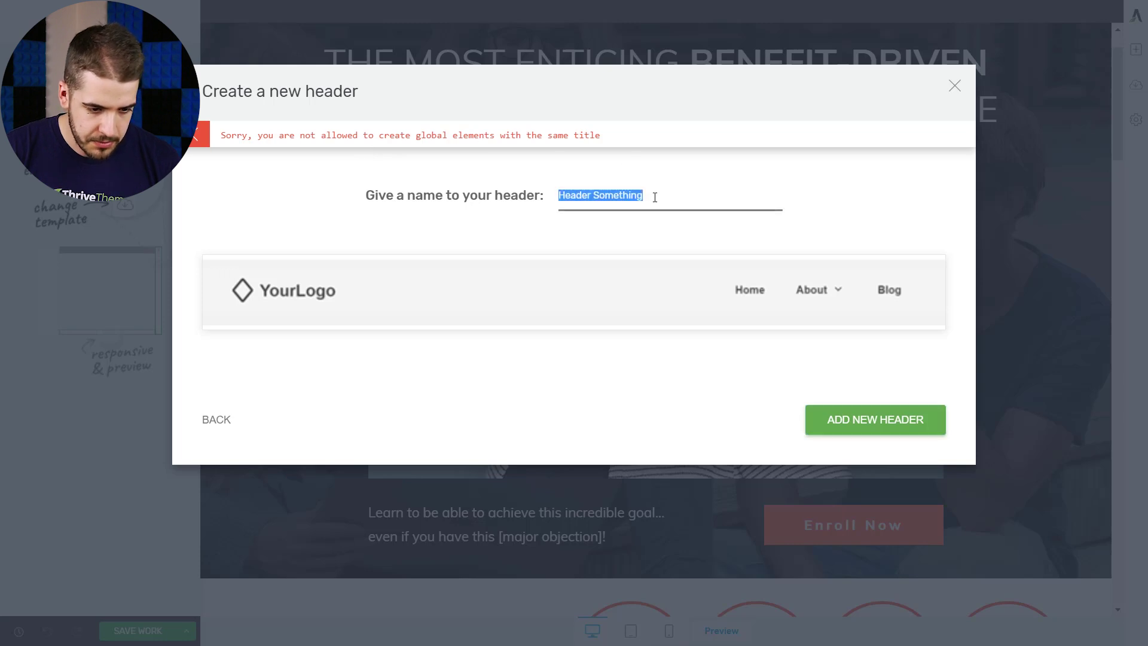
left_click(649, 200)
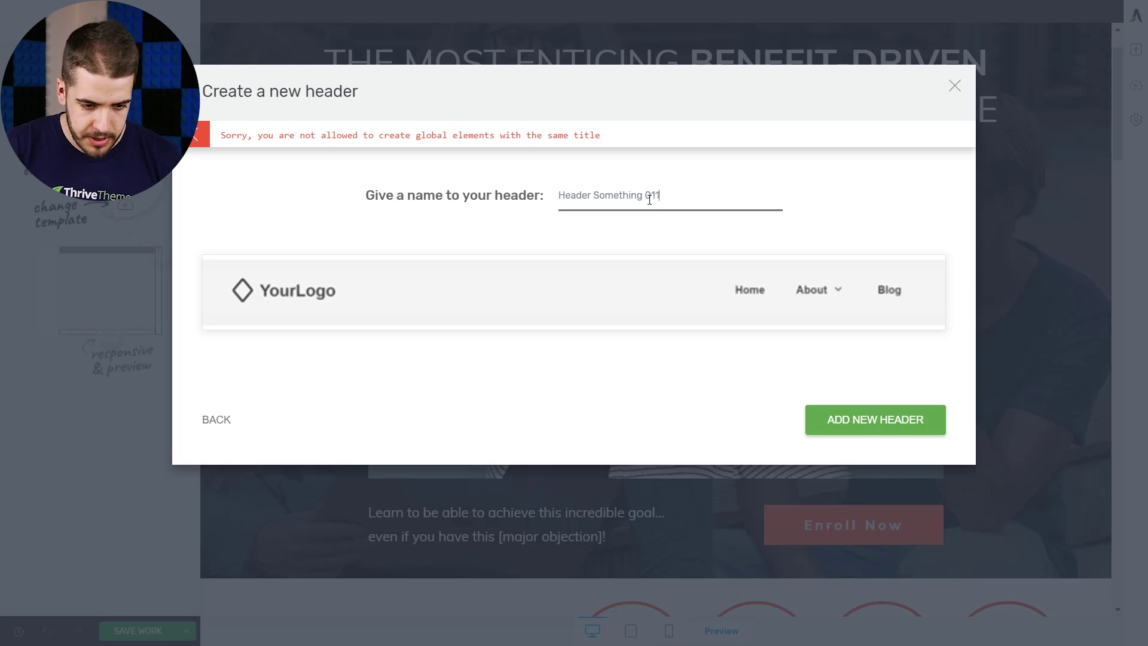
left_click(871, 415)
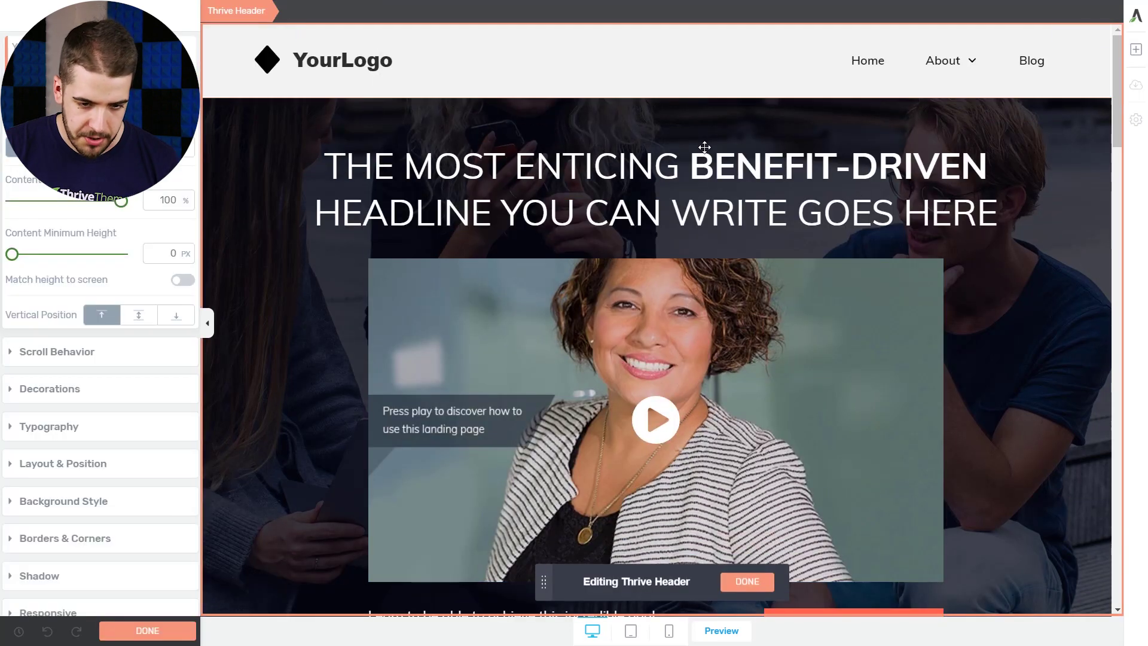
Delete the header's default menu and drop a Custom Menu element into the empty column.
left_click(903, 54)
left_click(1051, 45)
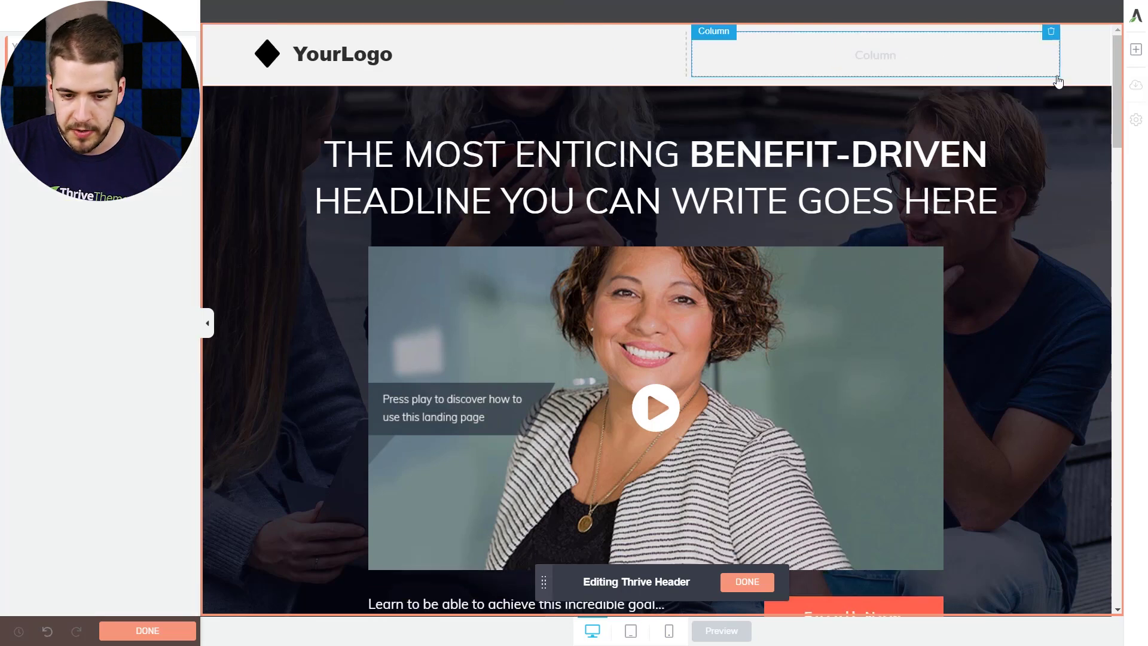
left_click(1135, 51)
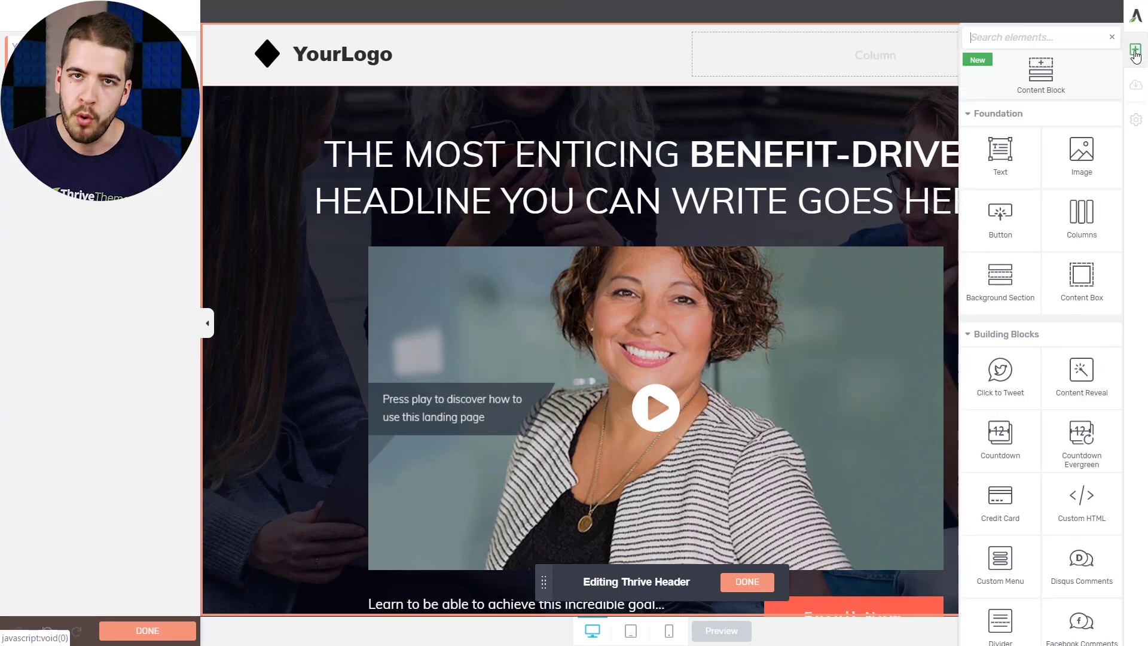
scroll(1076, 221, "down", 3)
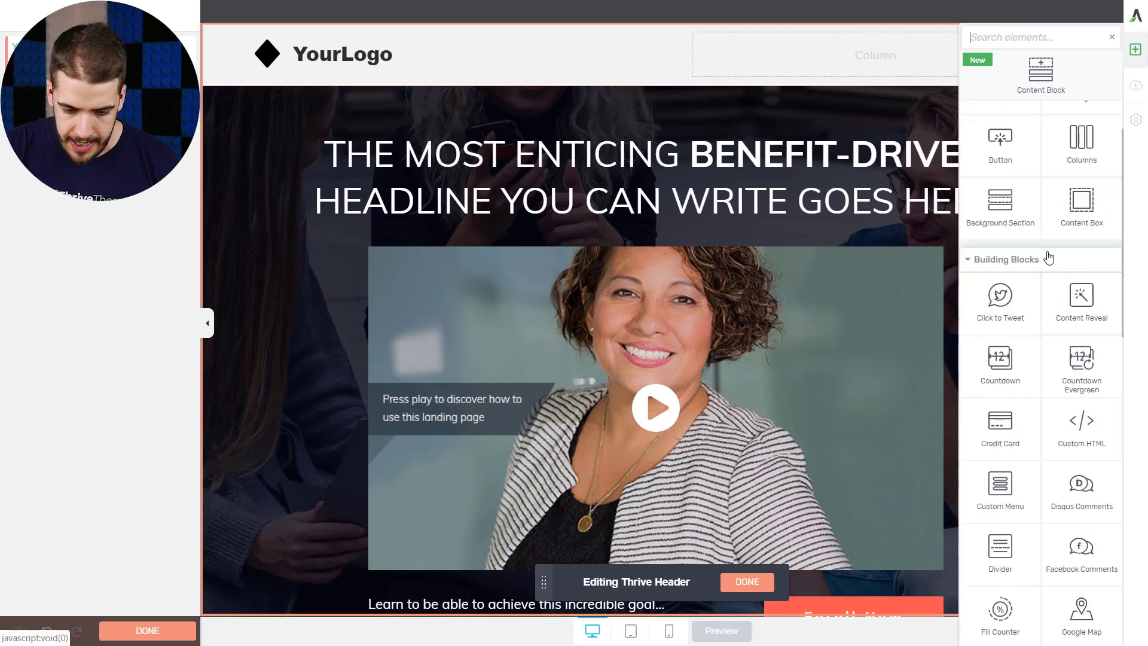
left_click_drag(996, 415, 882, 53)
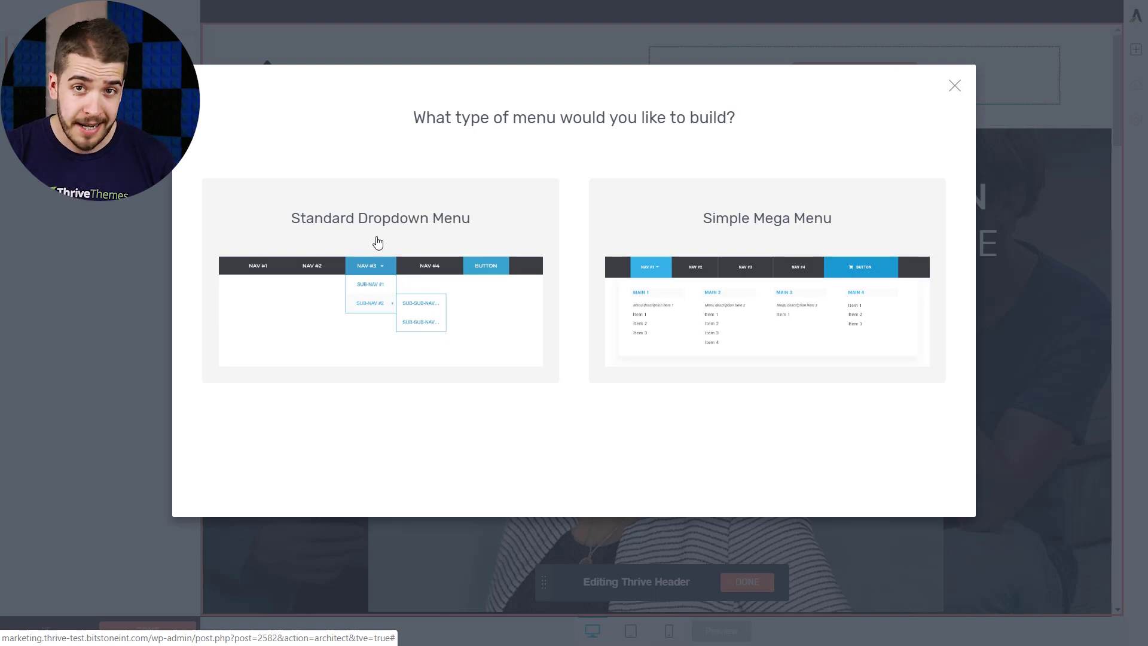
Build a custom Simple Mega Menu using the Simple Mega Menu 10 template.
left_click(795, 236)
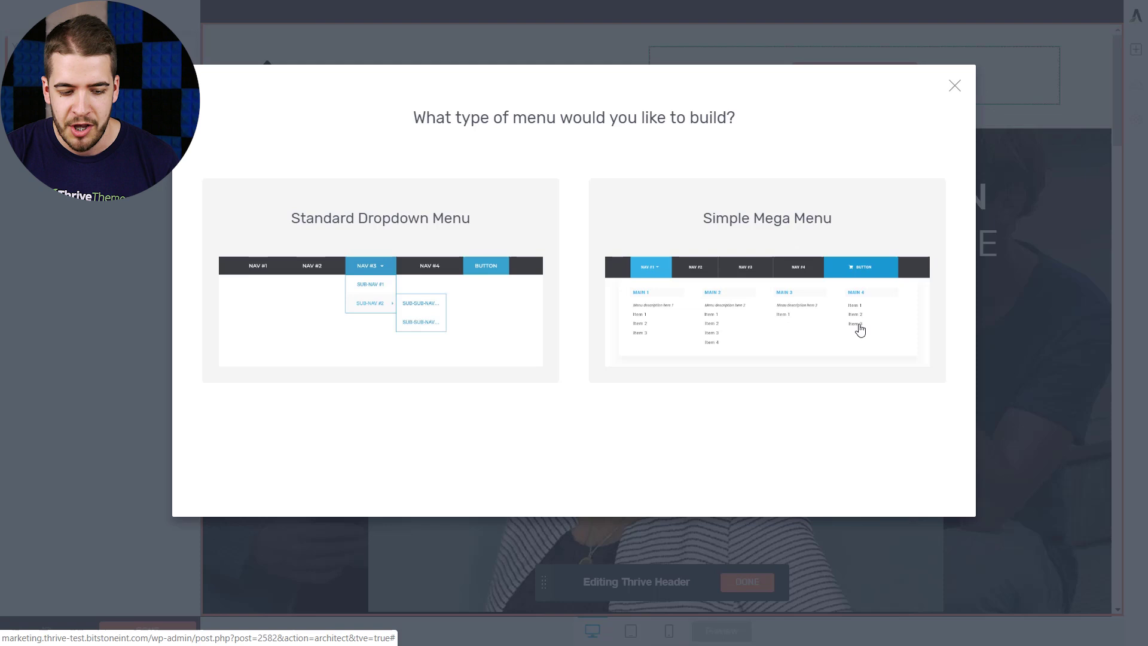
left_click(766, 301)
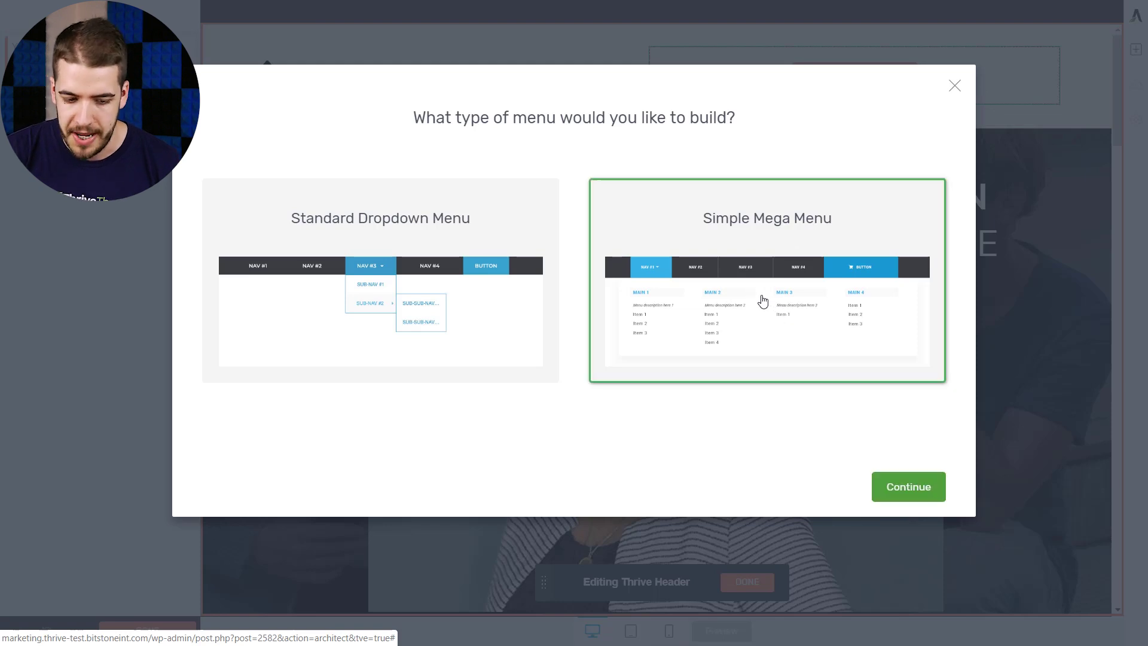
left_click(908, 496)
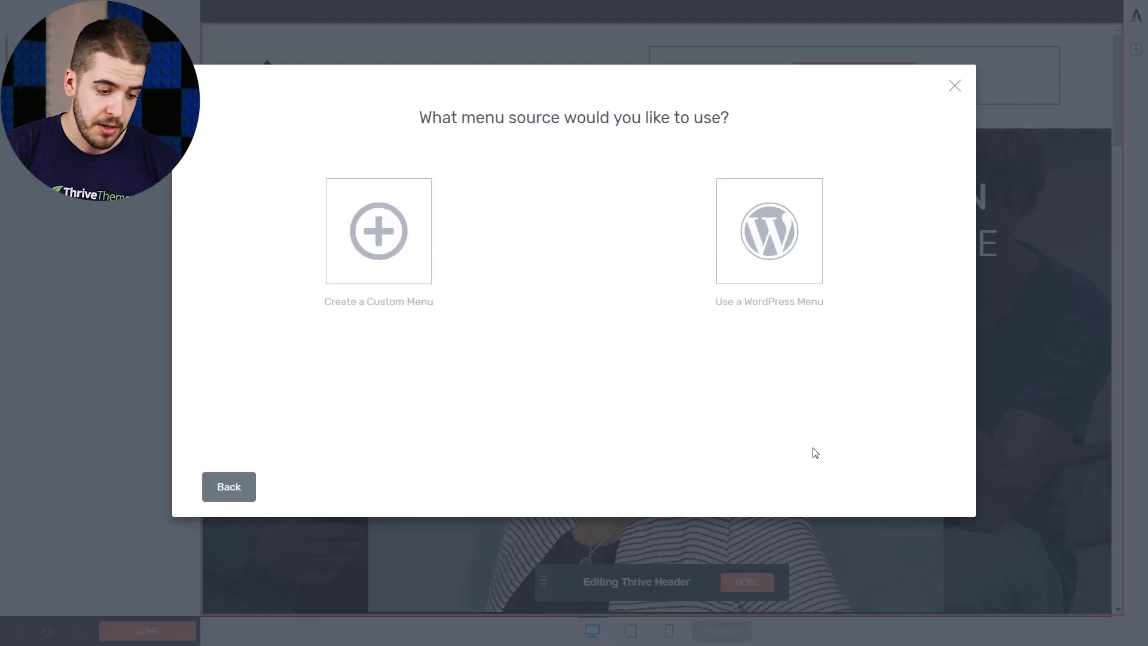
left_click(404, 236)
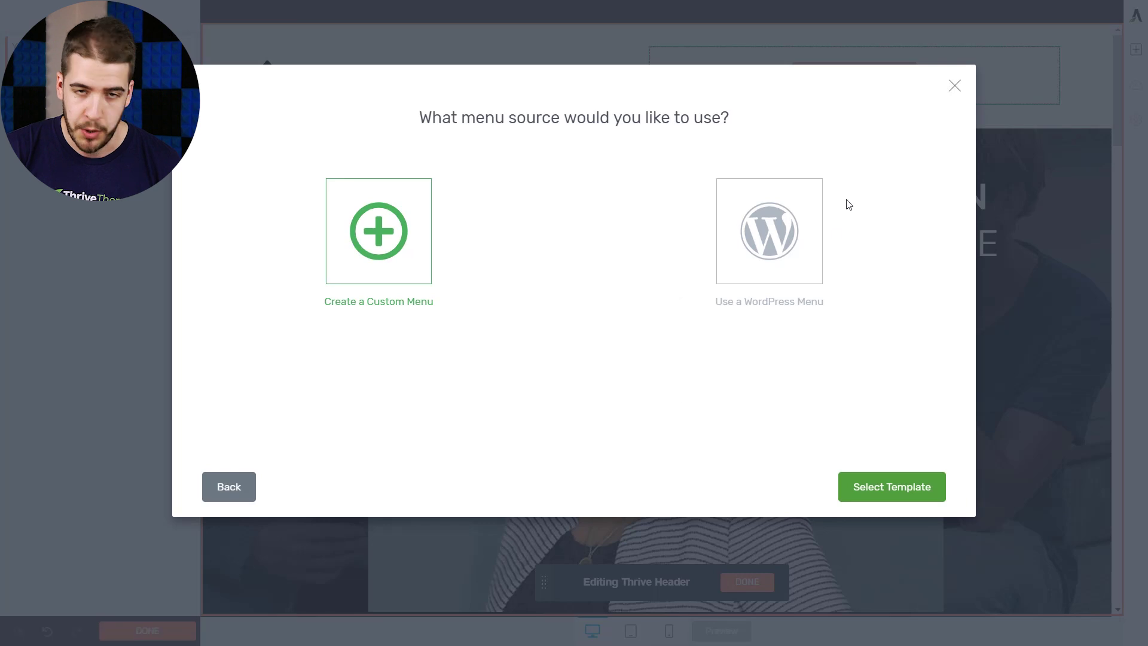
left_click(892, 495)
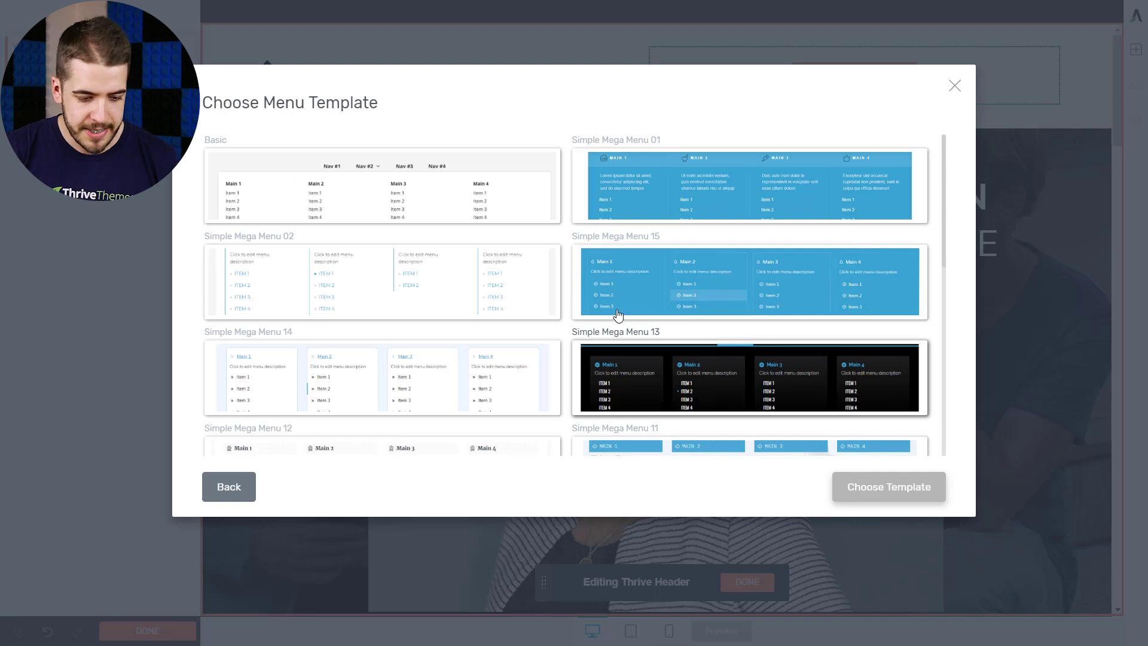
scroll(619, 315, "down", 1)
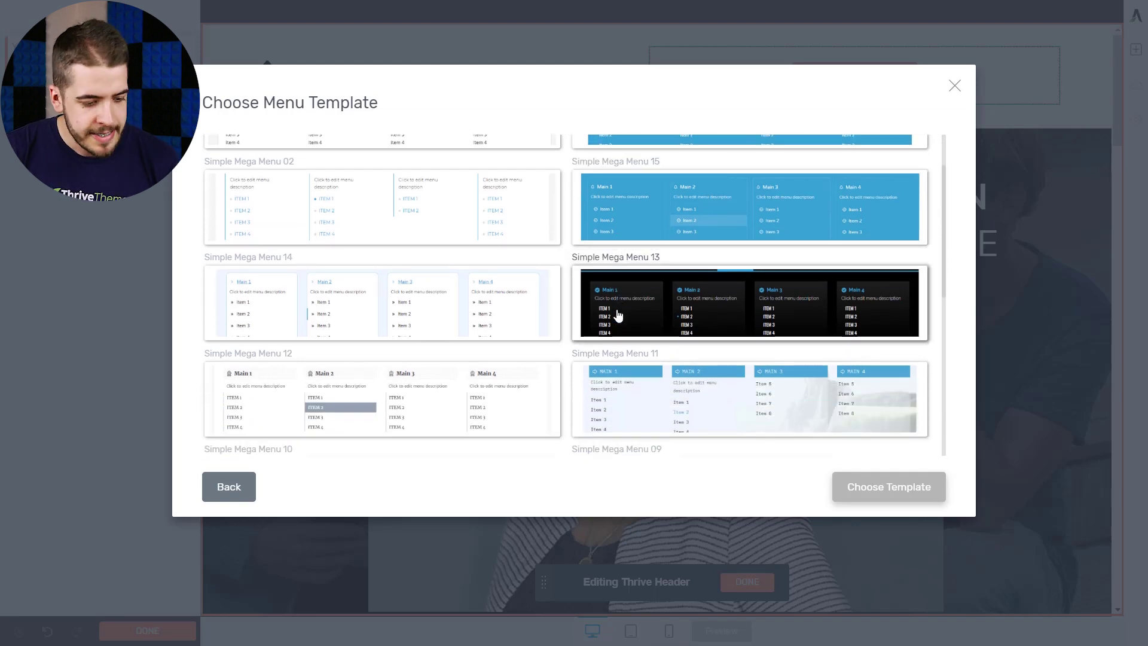
scroll(619, 315, "down", 3)
left_click(482, 274)
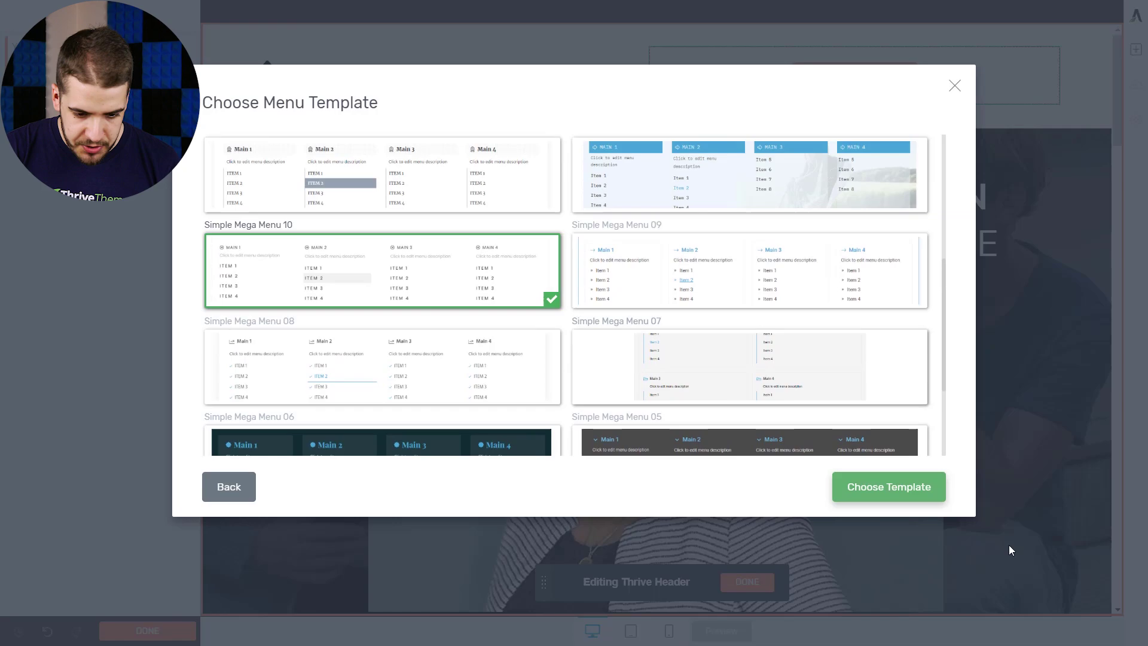
left_click(881, 485)
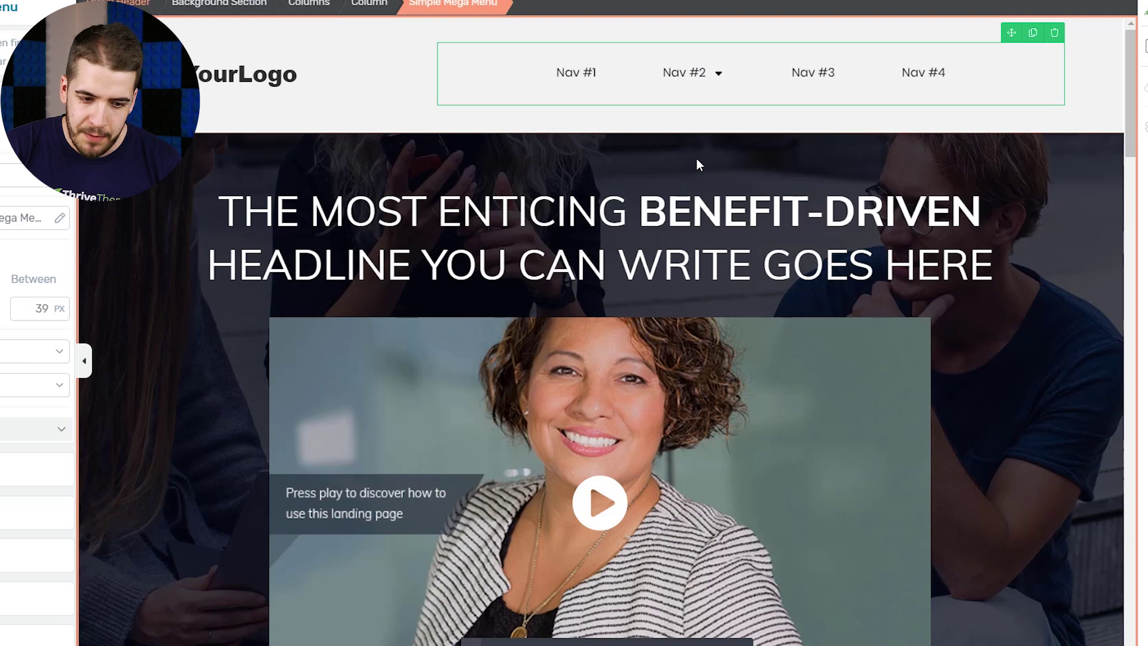
Set the mega menu's Dropdown Animation to Slide Down #1 and preview Nav #2's drop-down.
mouse_move(695, 63)
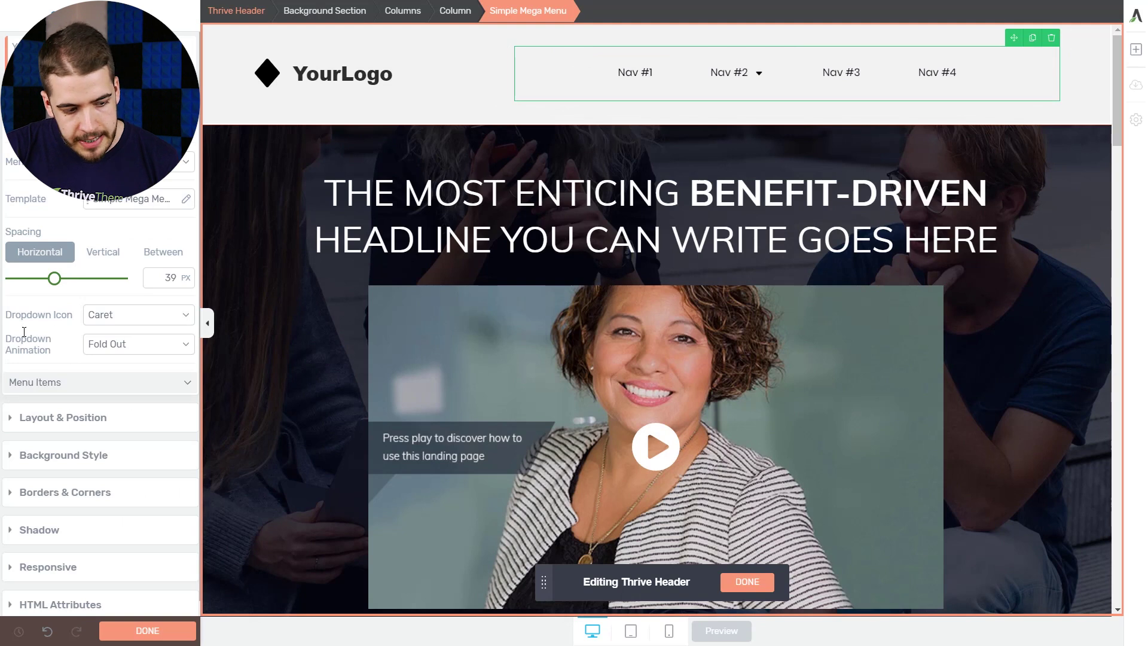
left_click(154, 350)
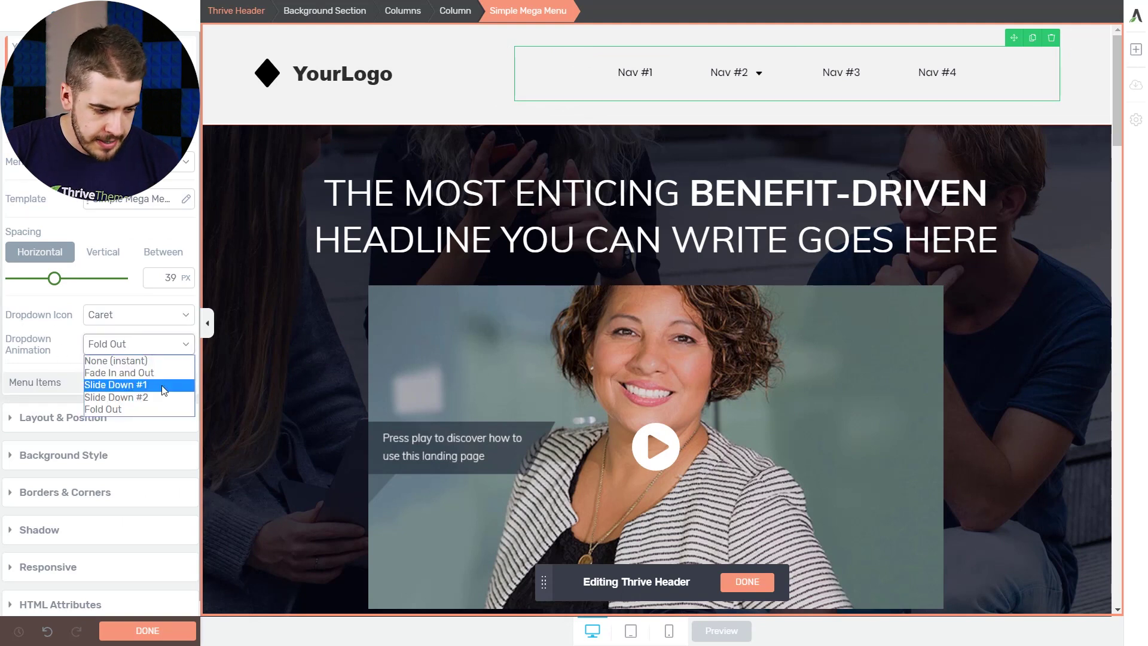
left_click(139, 386)
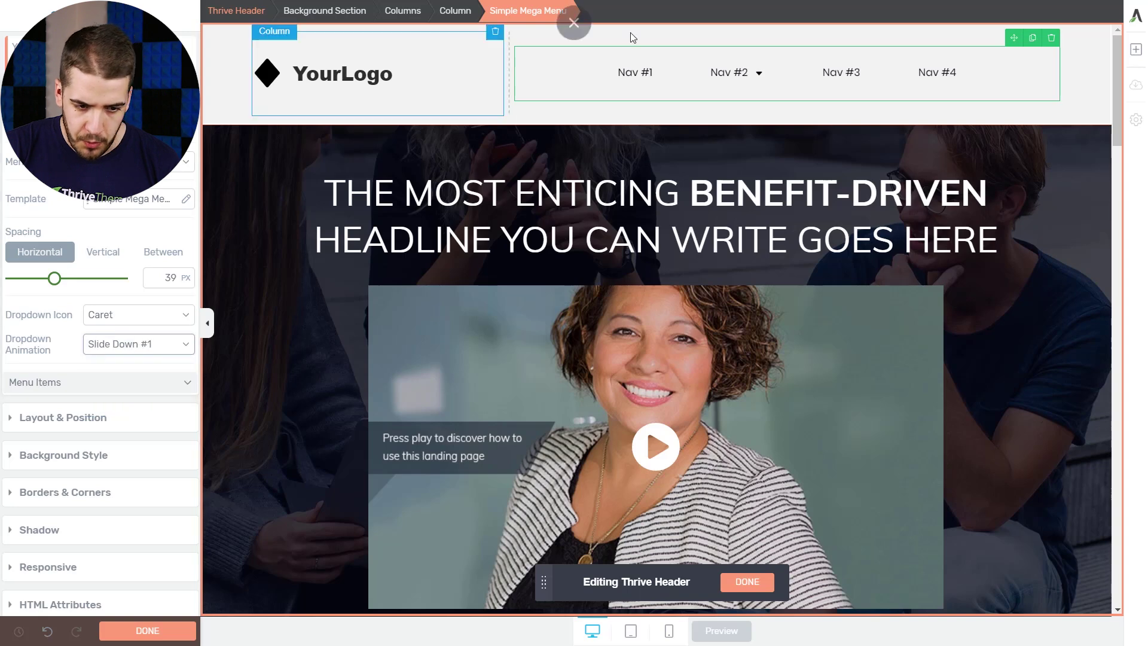
mouse_move(741, 67)
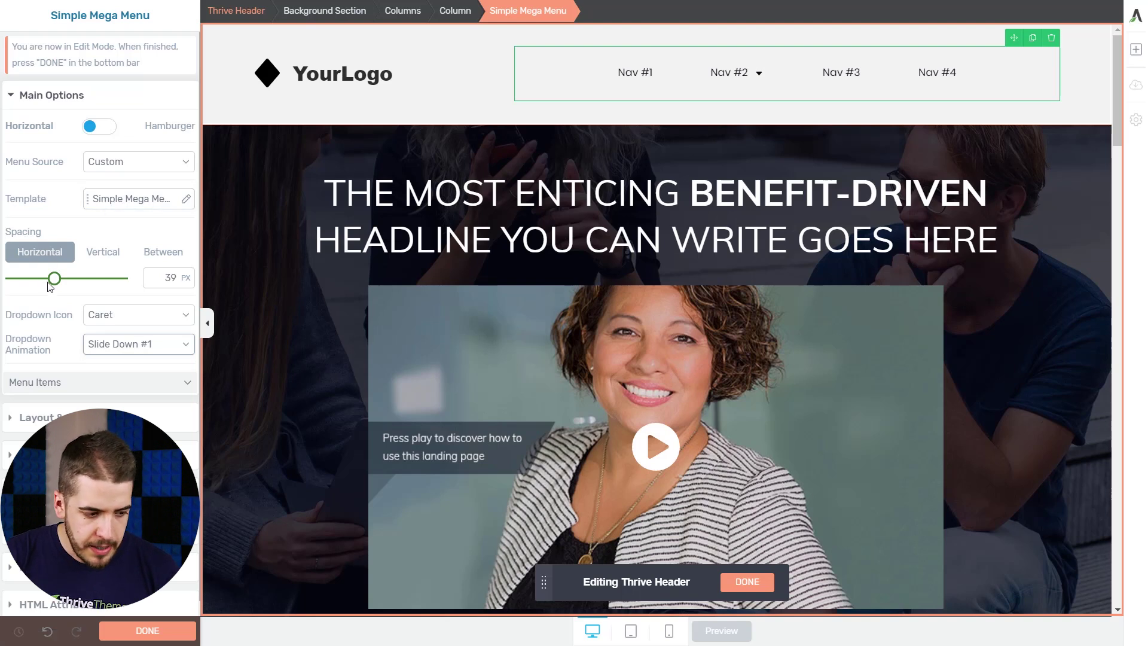
Set the menu spacing to 36 px horizontal and 4 px vertical.
left_click_drag(52, 287, 52, 289)
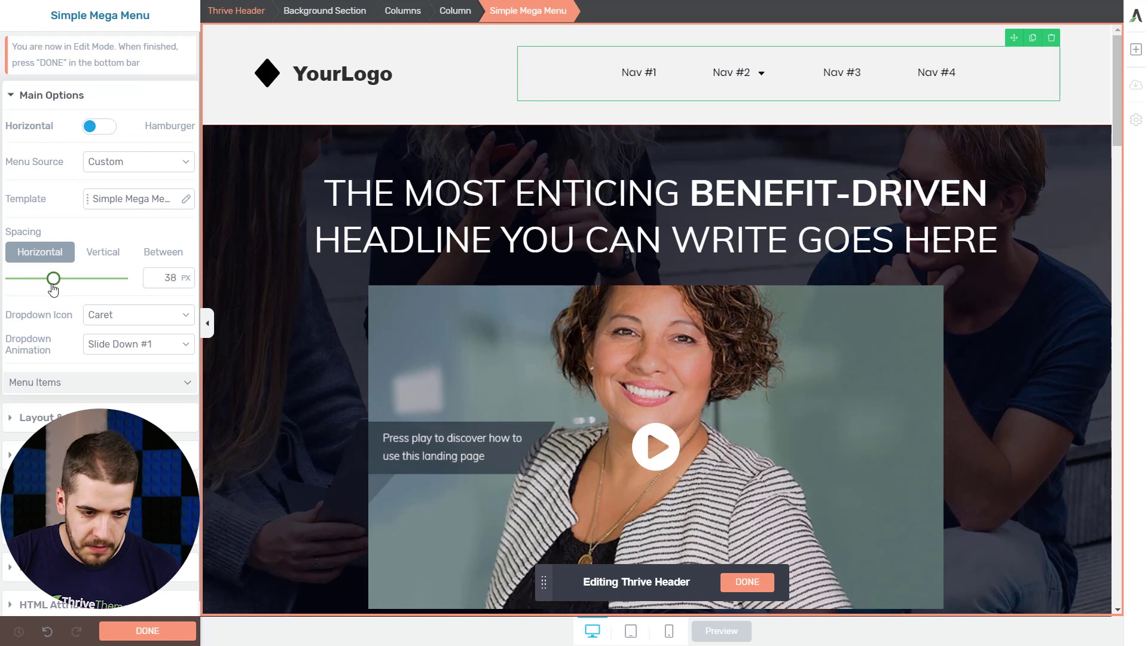
left_click(98, 264)
left_click_drag(37, 289, 17, 287)
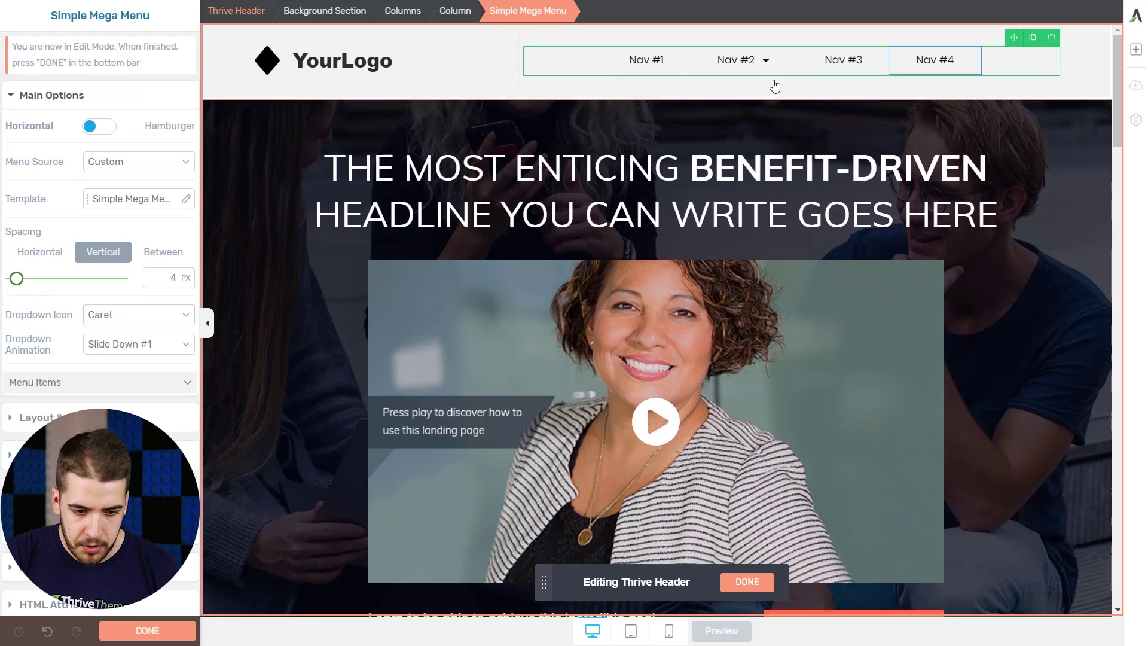
Change the drop-down icon from Caret to Angle.
left_click(118, 318)
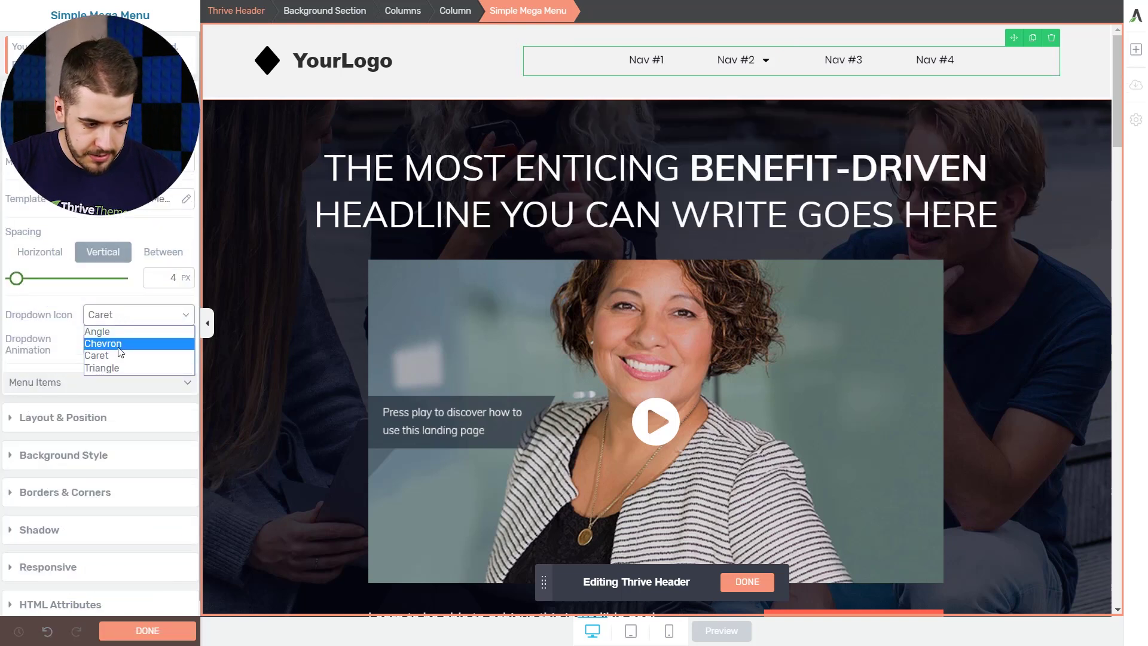
left_click(120, 343)
left_click(126, 317)
left_click(110, 330)
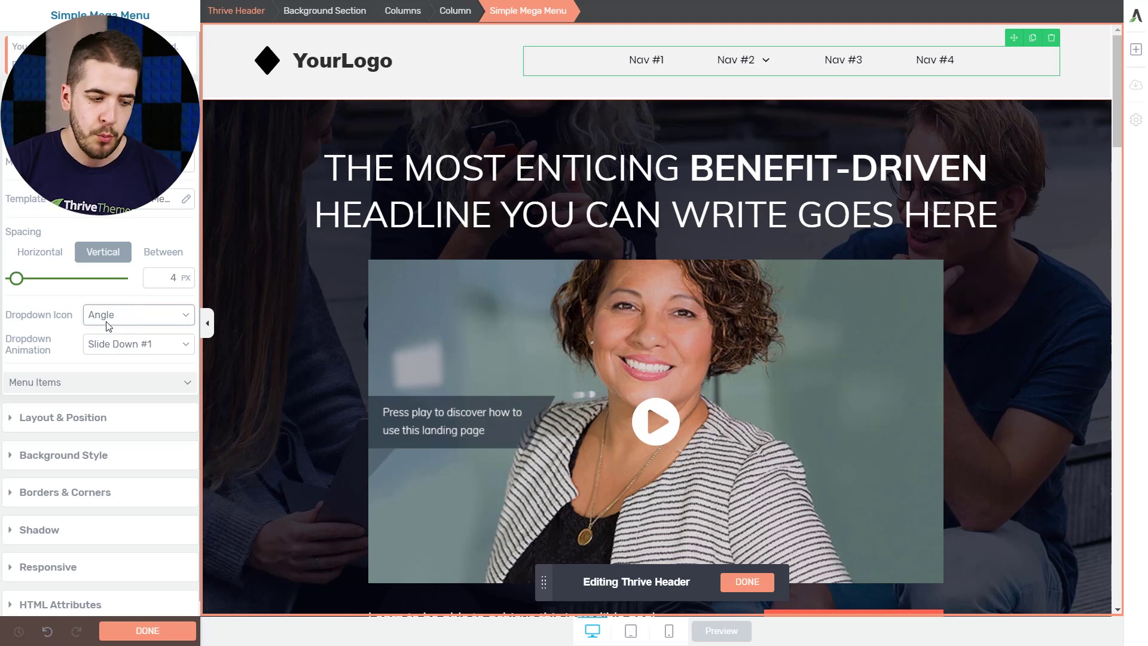
scroll(87, 322, "down", 1)
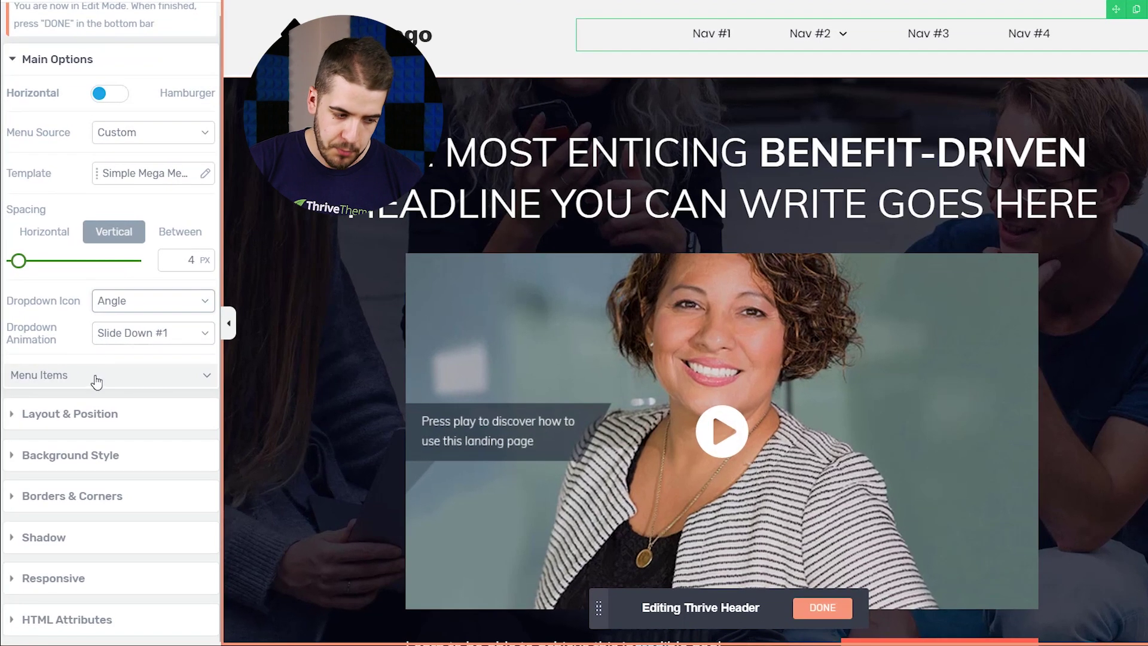
Rename the first two menu items BLOG and COURSES, each opening in a new tab.
left_click(142, 383)
scroll(132, 304, "down", 5)
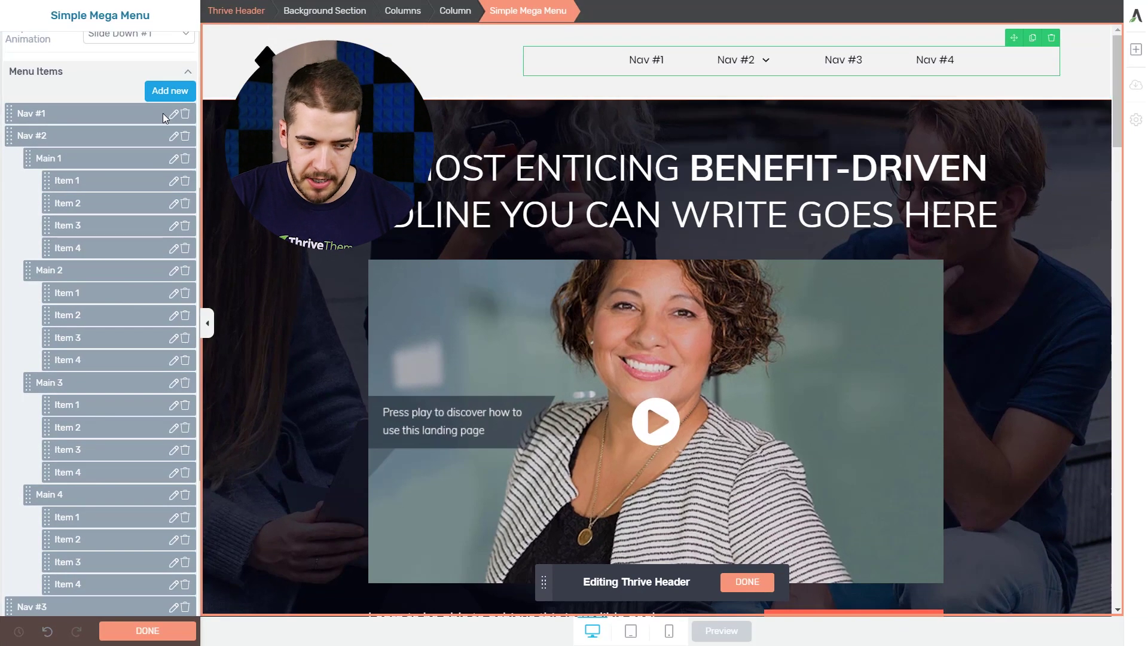
left_click(174, 114)
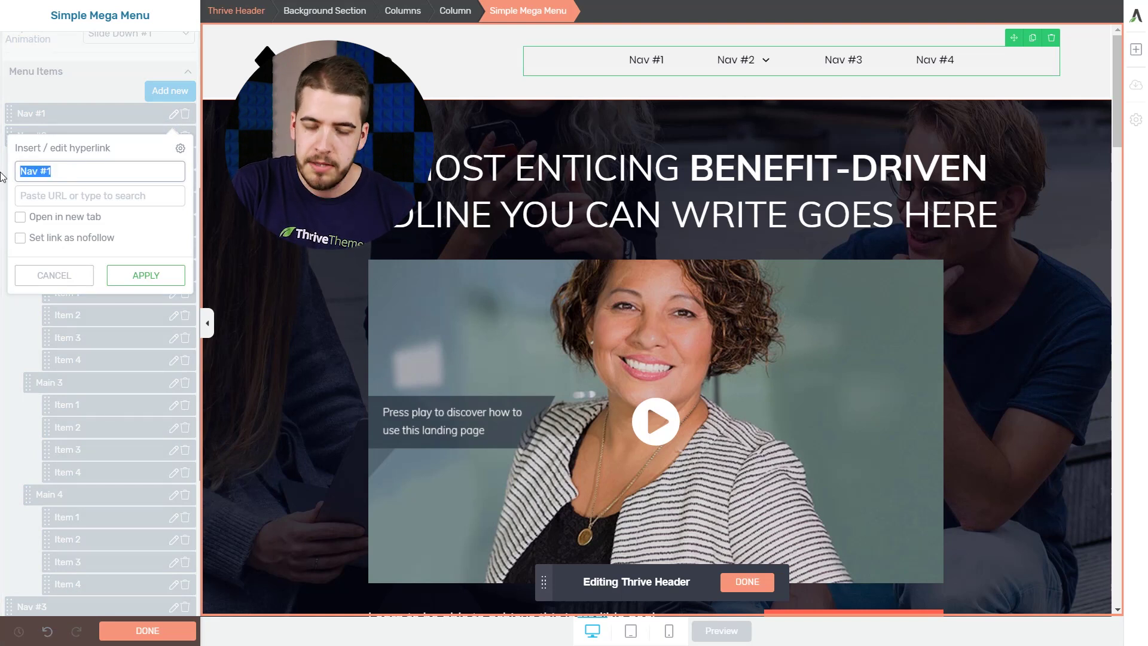
type("BLOG")
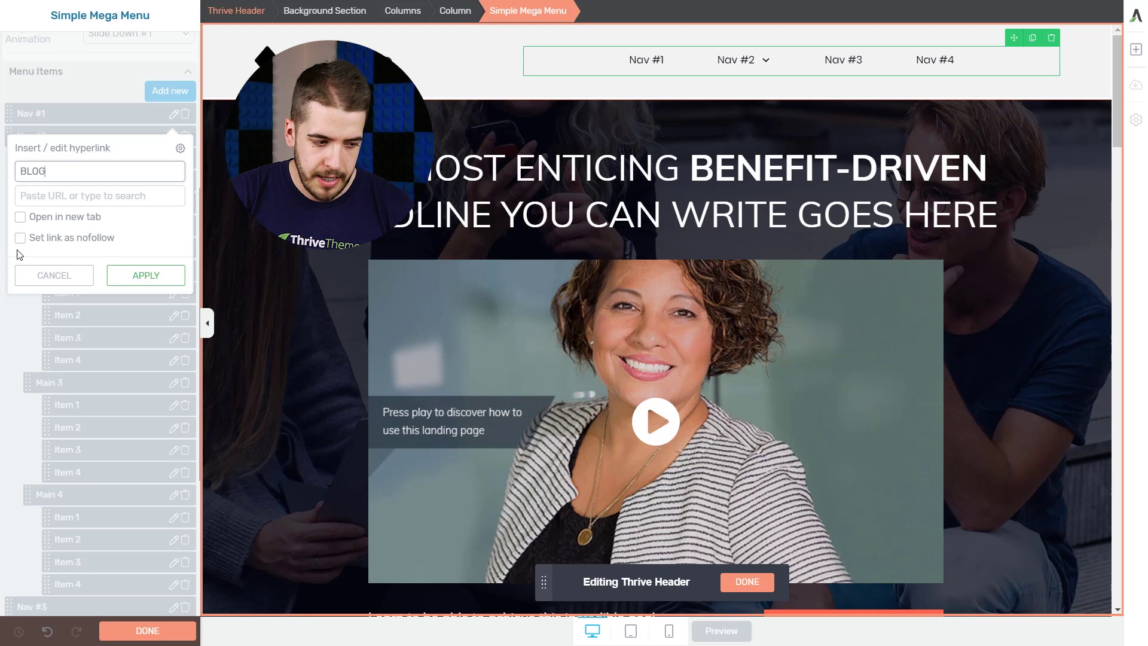
left_click(20, 217)
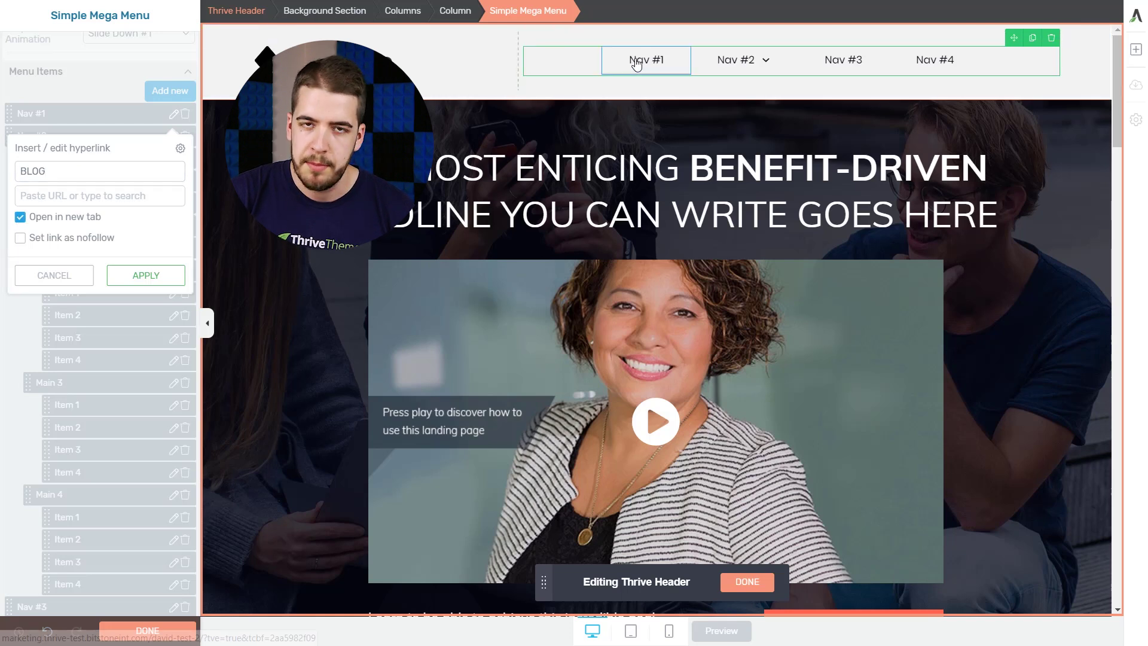
left_click(47, 198)
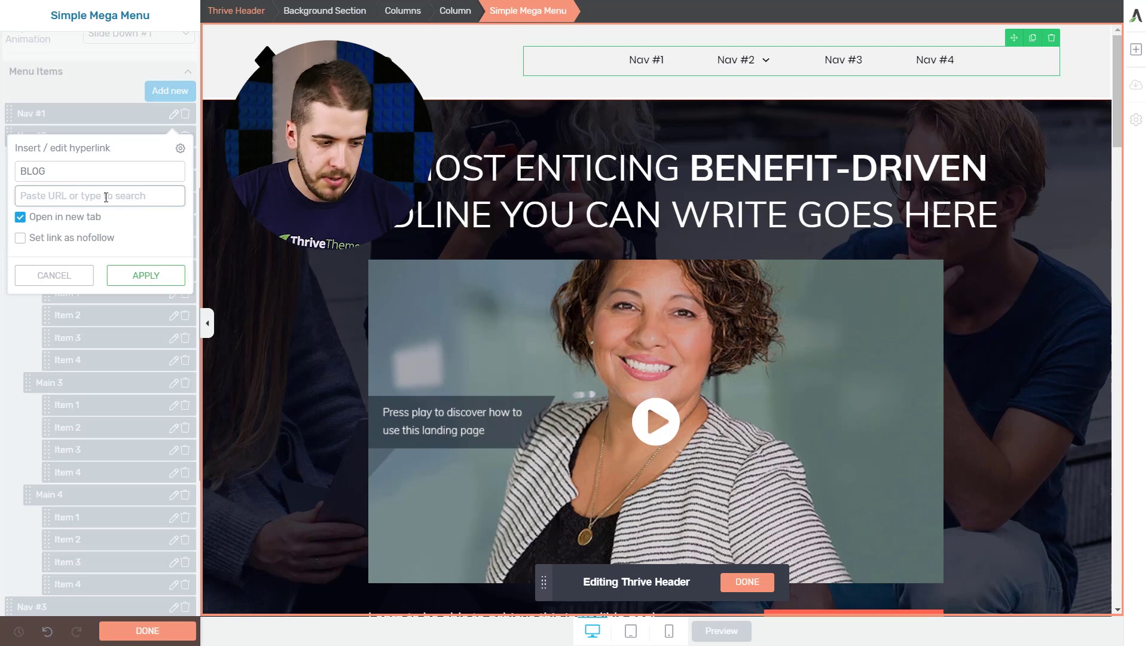
left_click(160, 275)
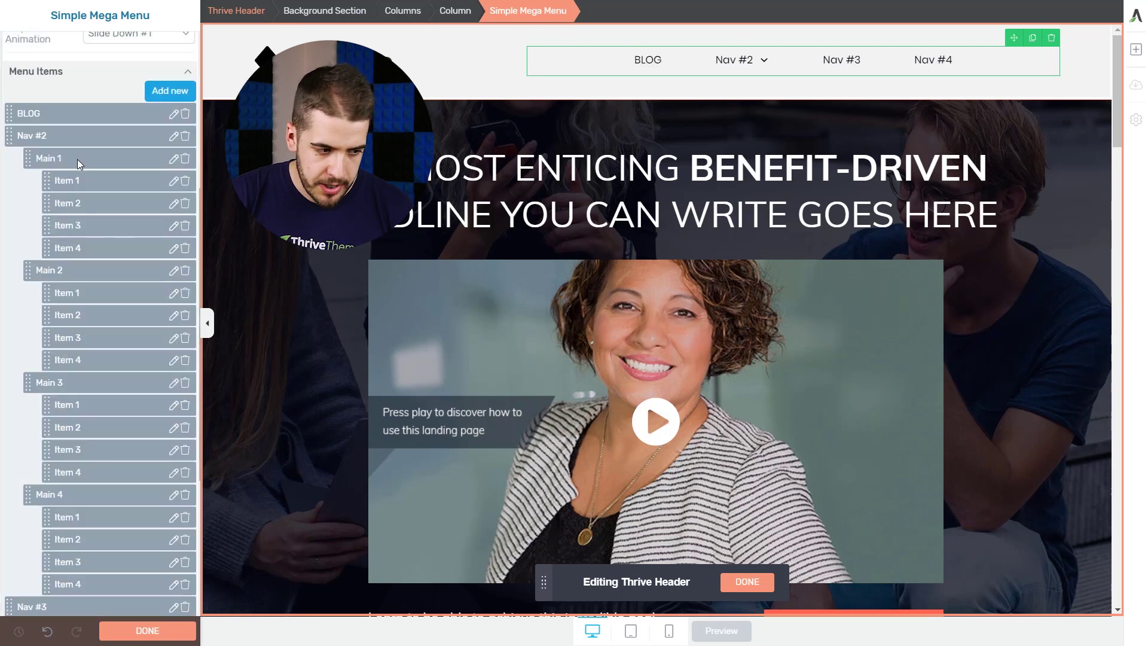
left_click(173, 135)
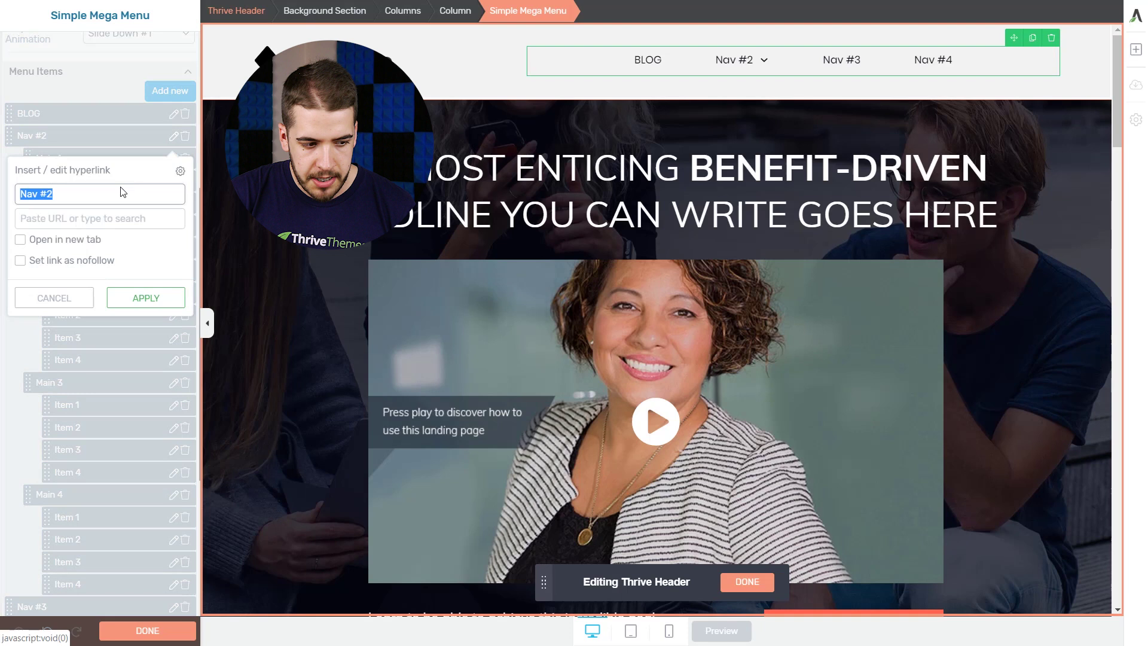
type("COURSES")
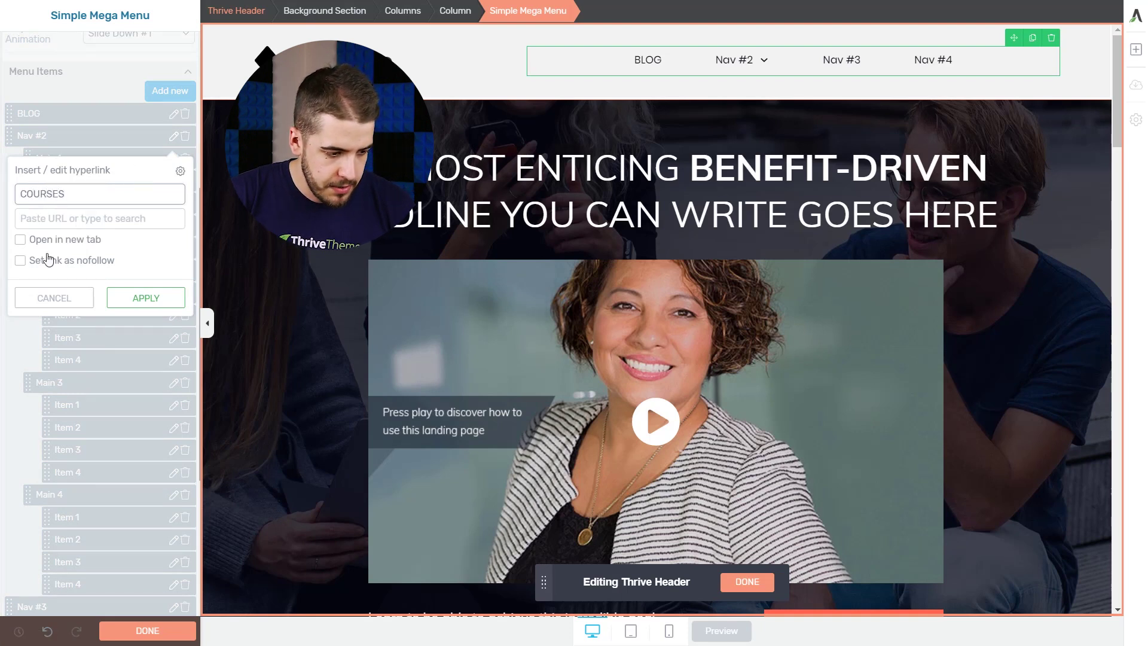
left_click(21, 241)
left_click(146, 297)
Rename the third and fourth items MEMBERS and ABOUT US, each opening in a new tab.
scroll(131, 207, "down", 5)
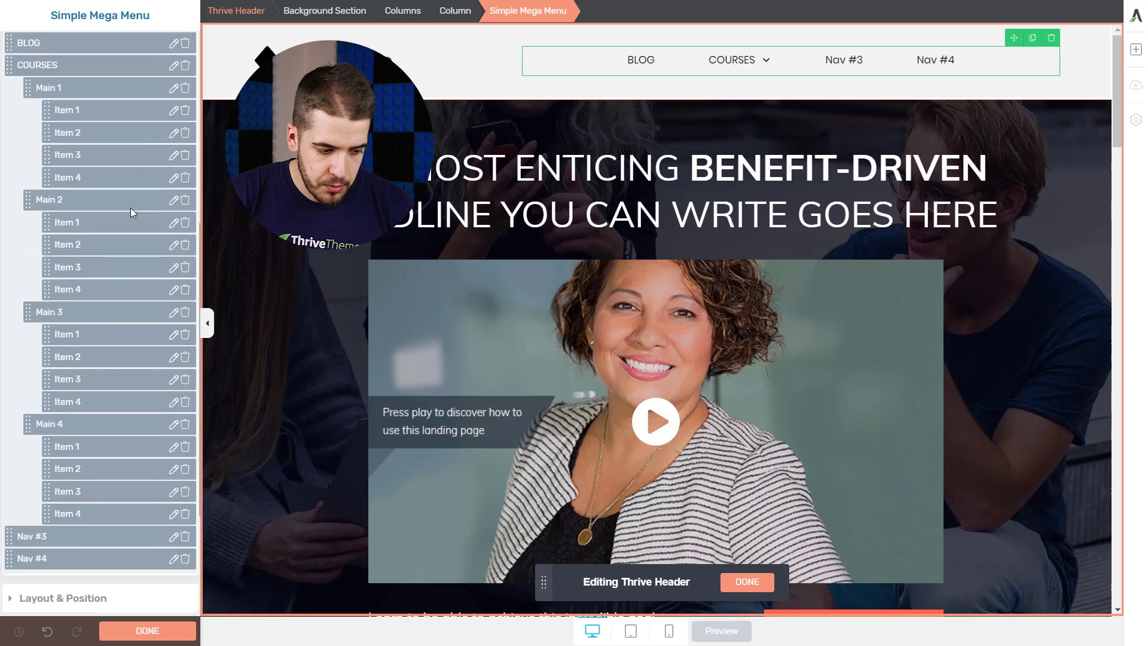
left_click(174, 384)
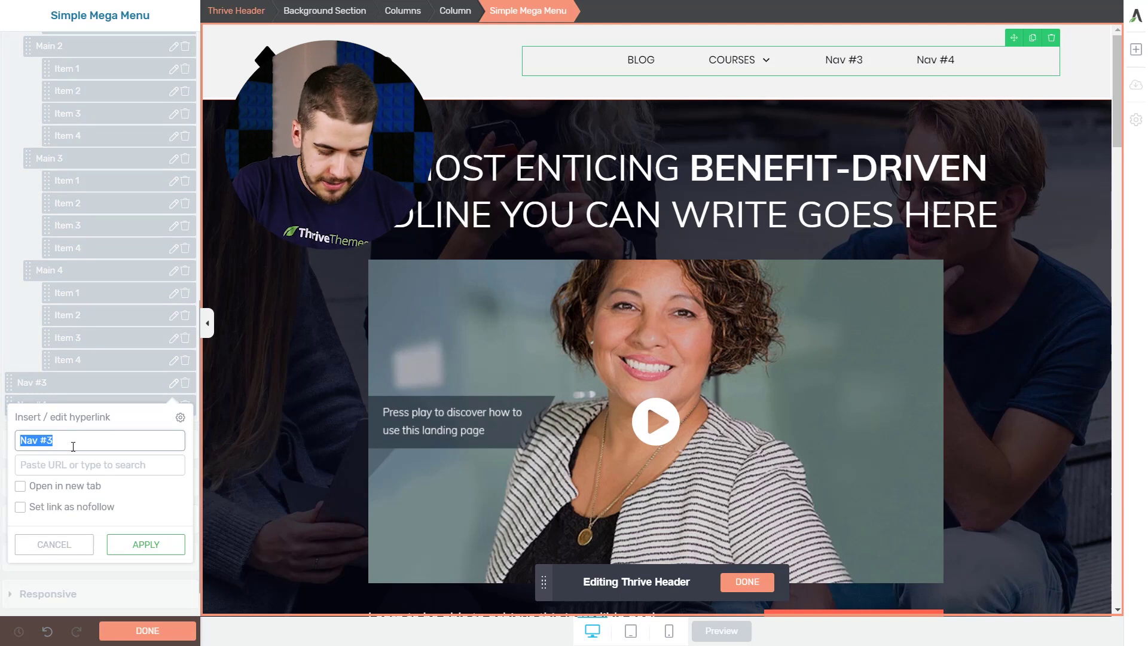
type("M")
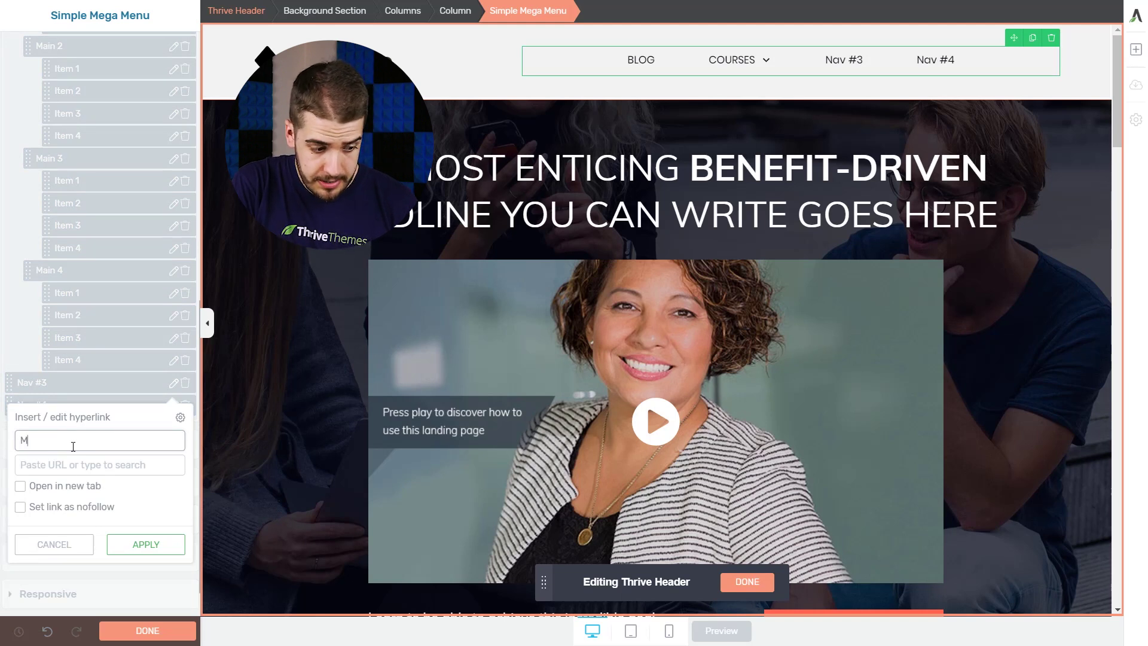
type("EMBERS")
left_click(20, 486)
left_click(147, 544)
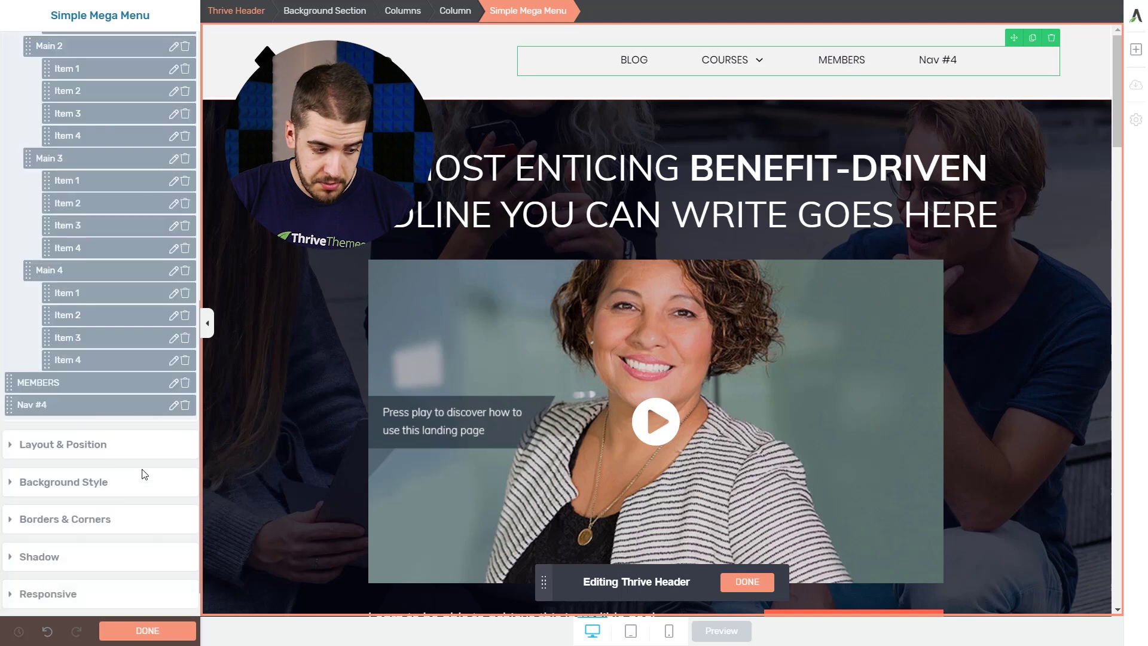
left_click(174, 405)
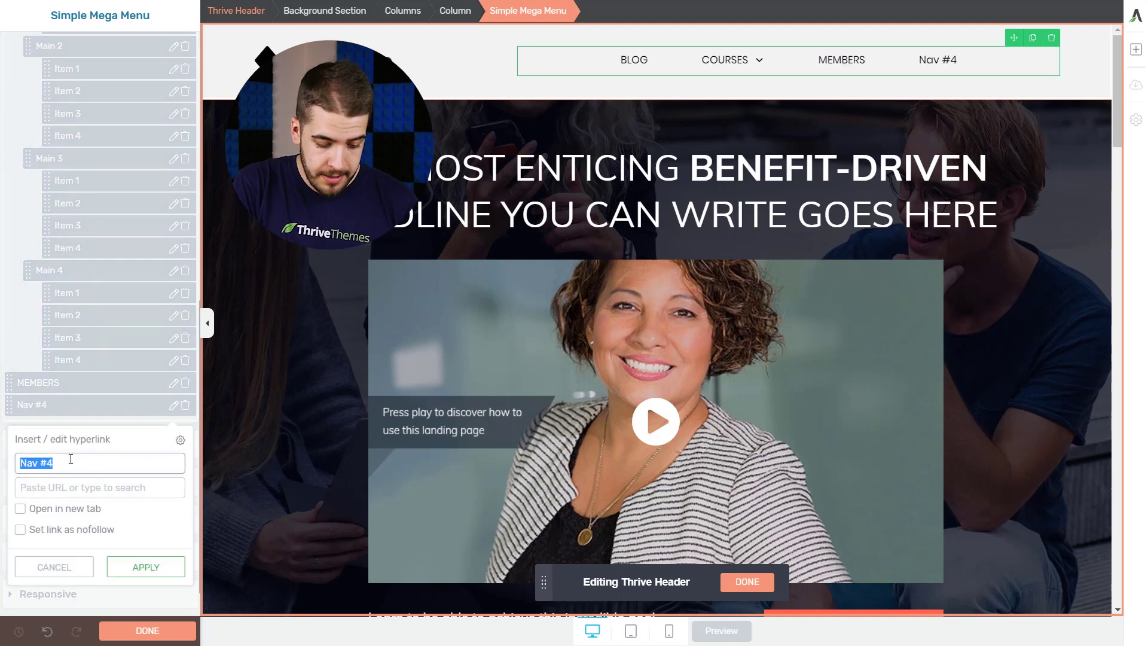
type("ABO")
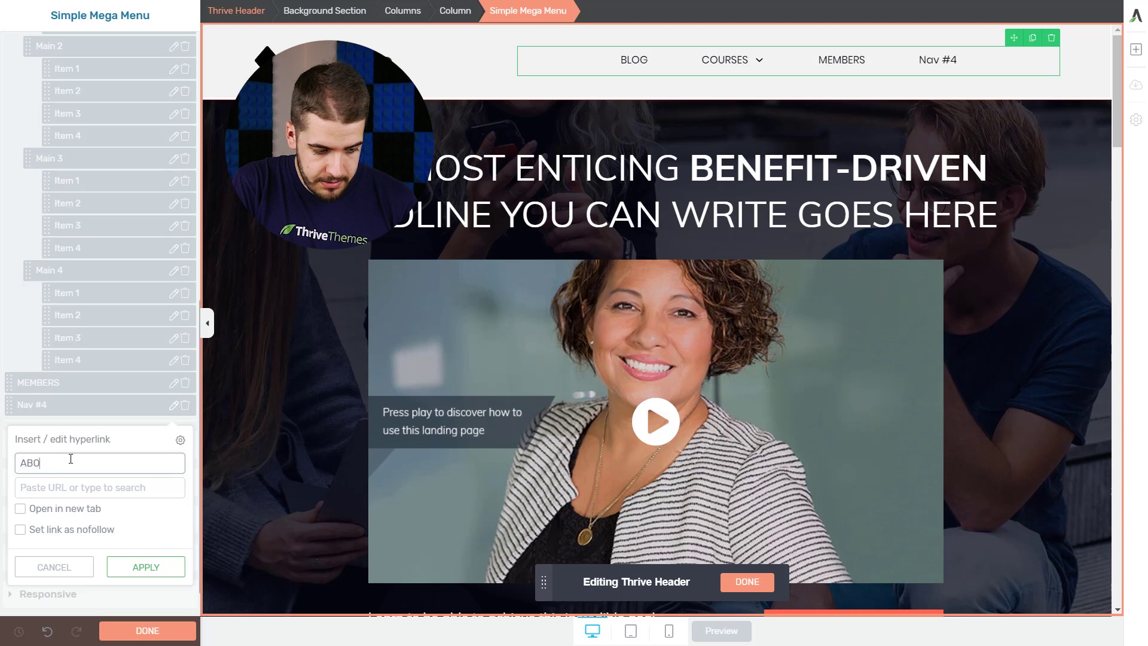
type("UT US")
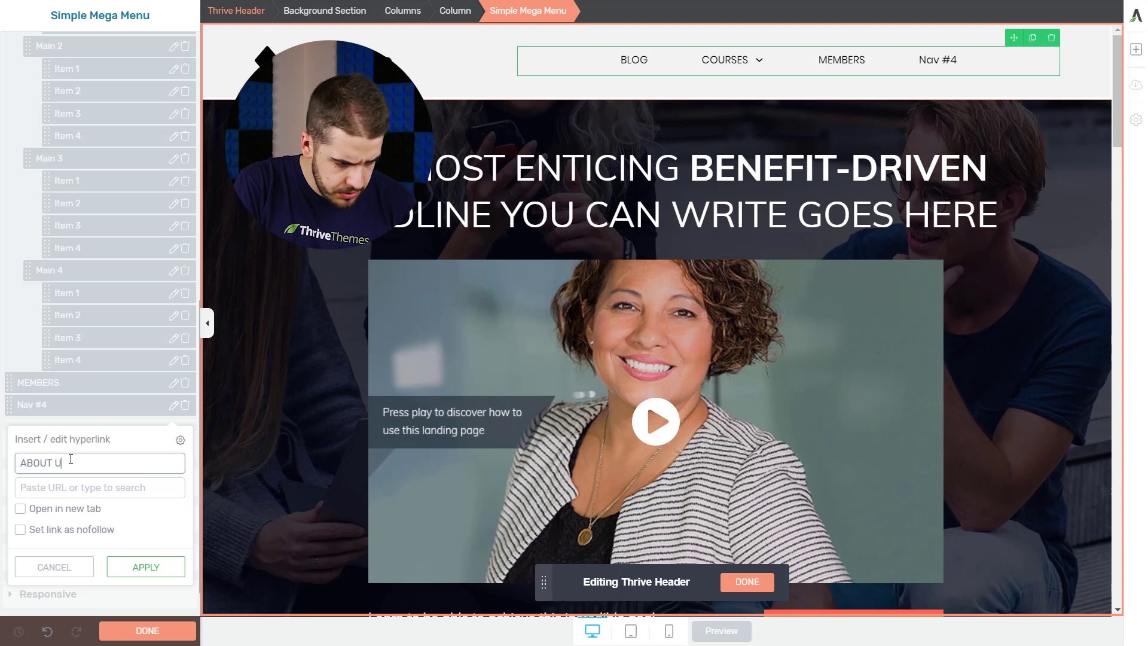
left_click(20, 510)
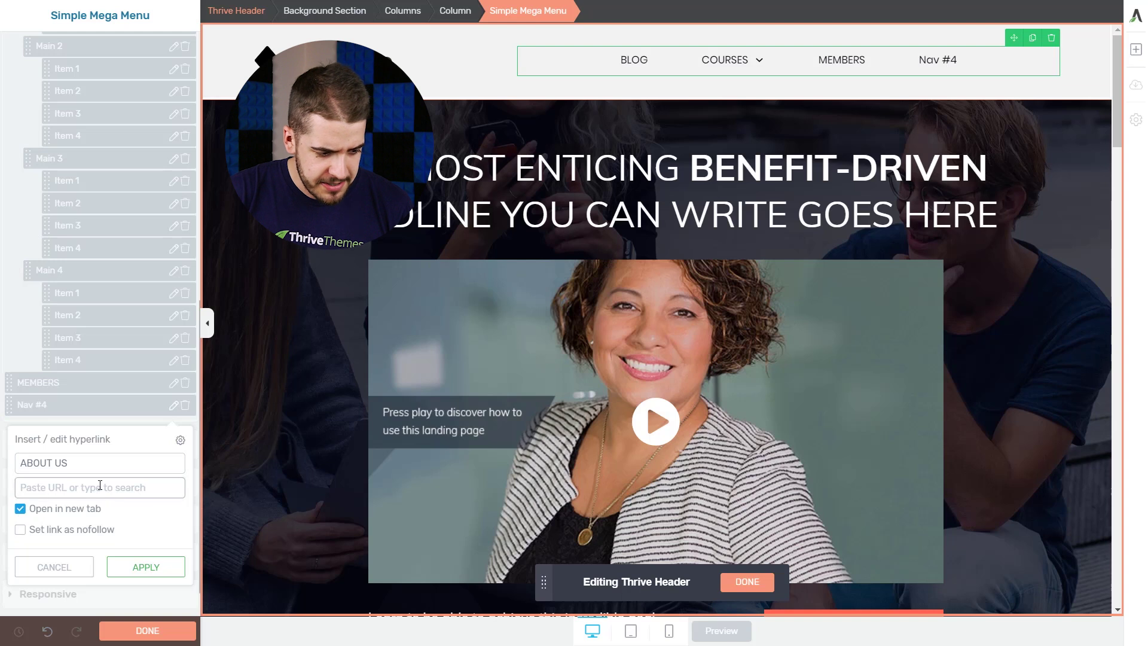
left_click(146, 566)
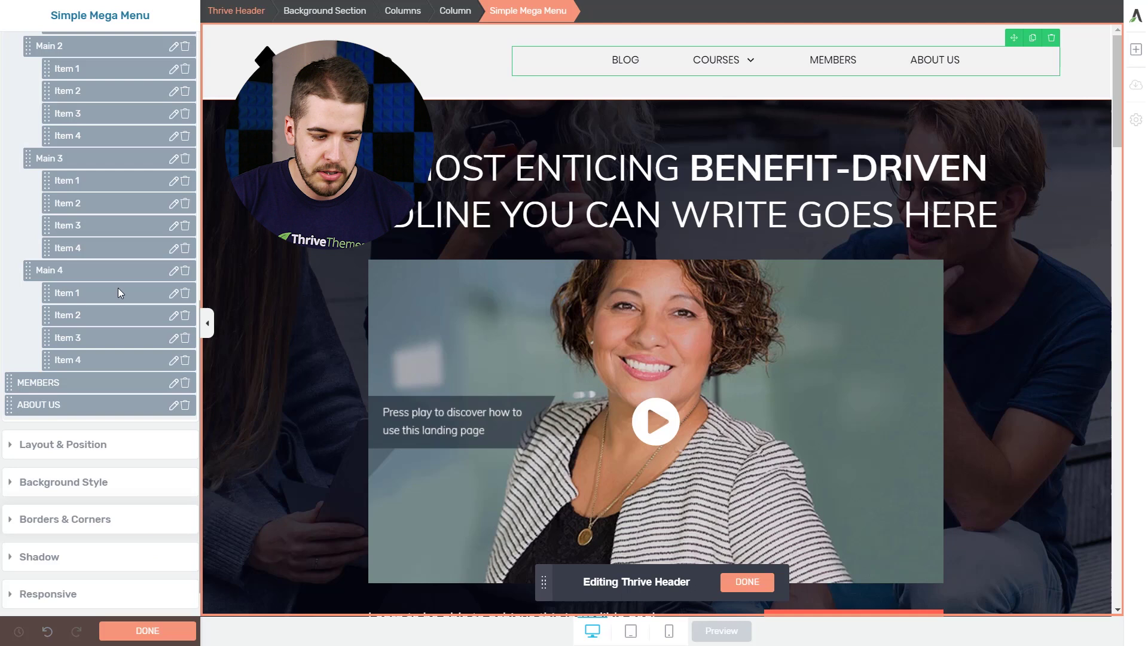
Scroll through Menu Items to review BLOG, COURSES with Main 1–4, MEMBERS and ABOUT US.
scroll(118, 293, "up", 9)
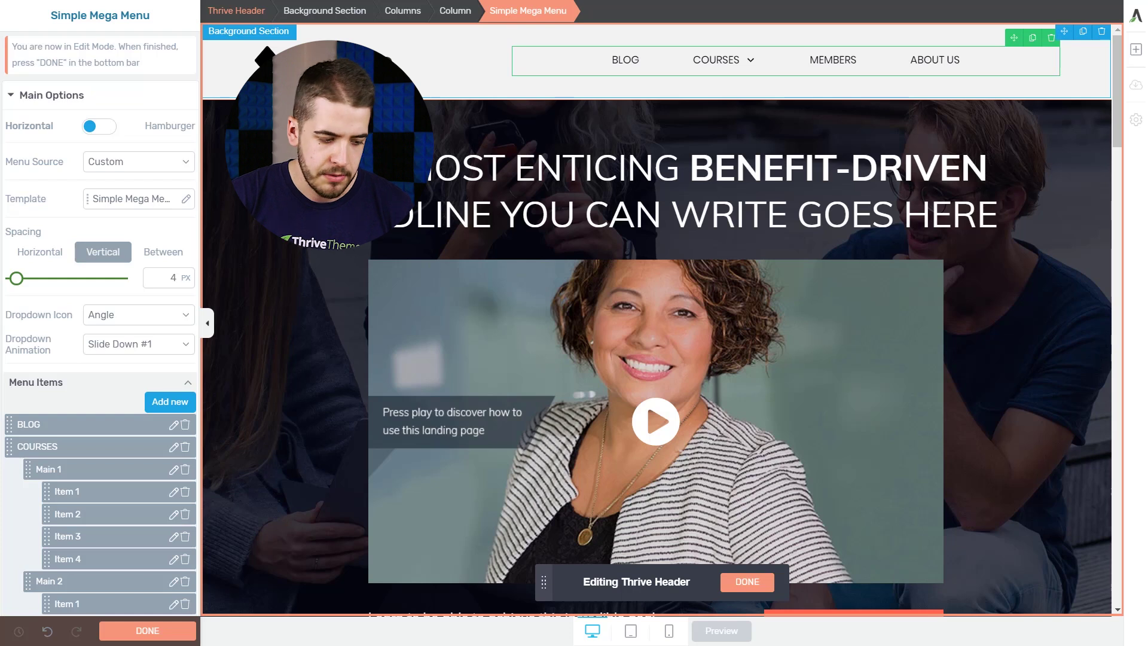
scroll(102, 306, "down", 6)
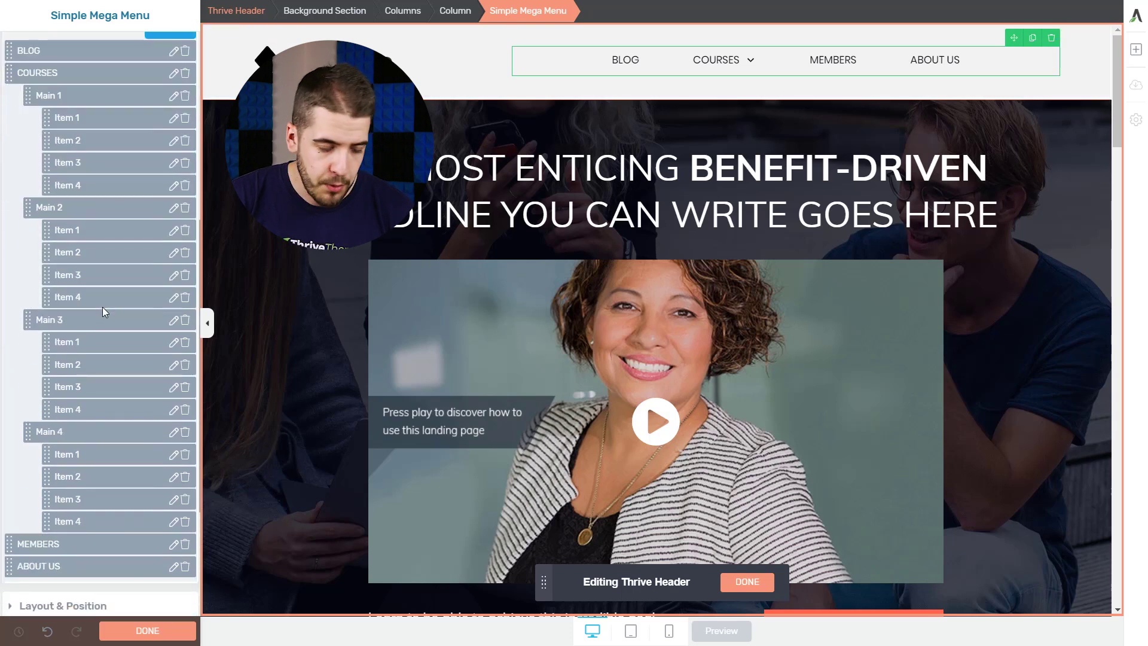
scroll(102, 306, "up", 2)
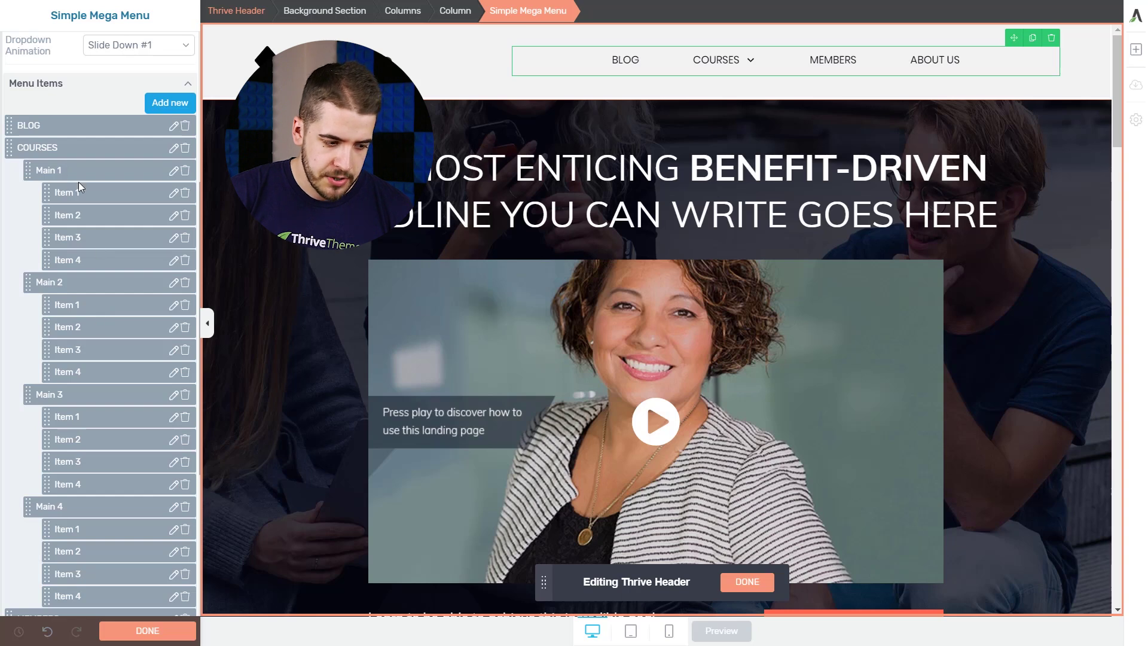
scroll(81, 251, "down", 4)
scroll(53, 446, "up", 4)
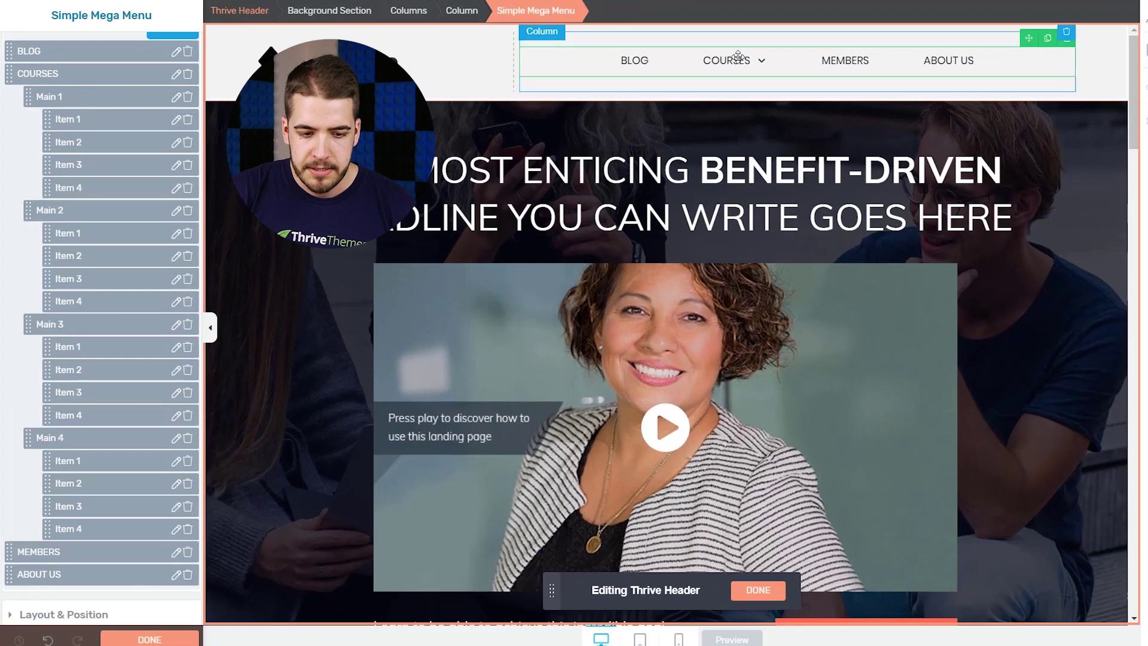
mouse_move(876, 65)
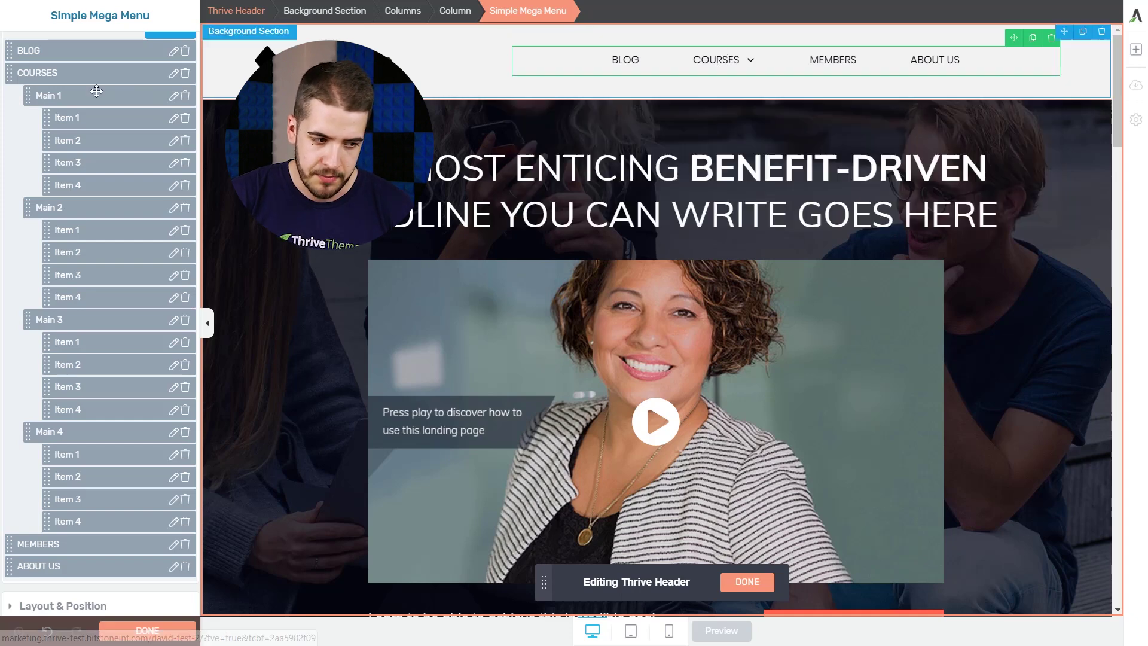
scroll(86, 154, "up", 1)
scroll(86, 154, "up", 3)
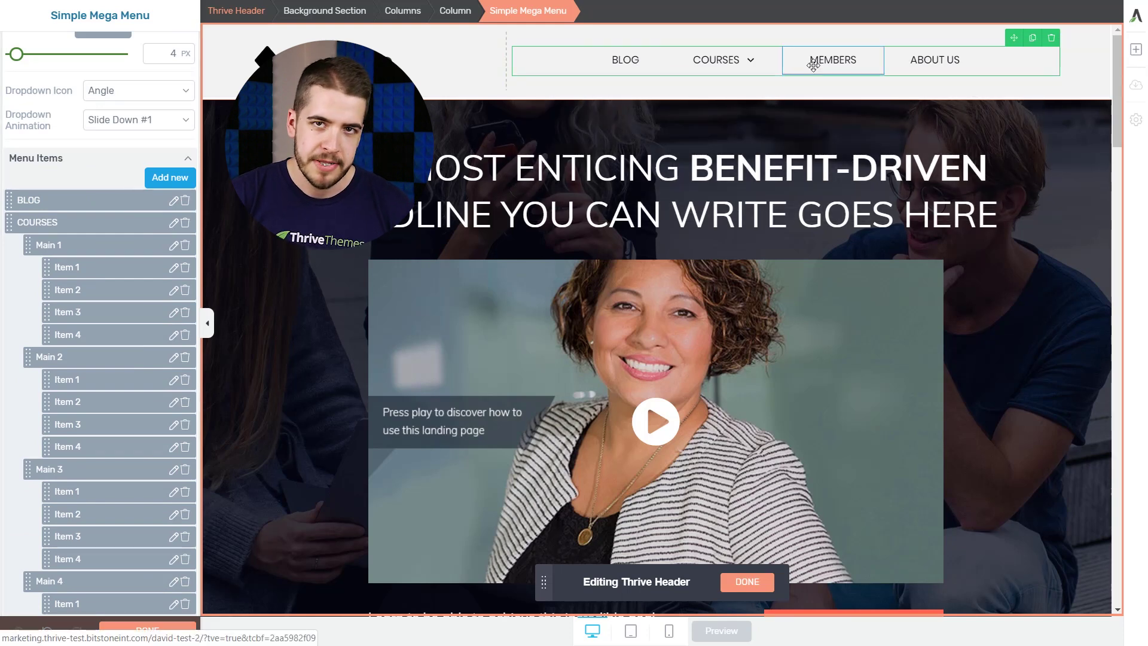
Add Item 5 and nest it under COURSES as a Main-level column after Main 4.
left_click(156, 187)
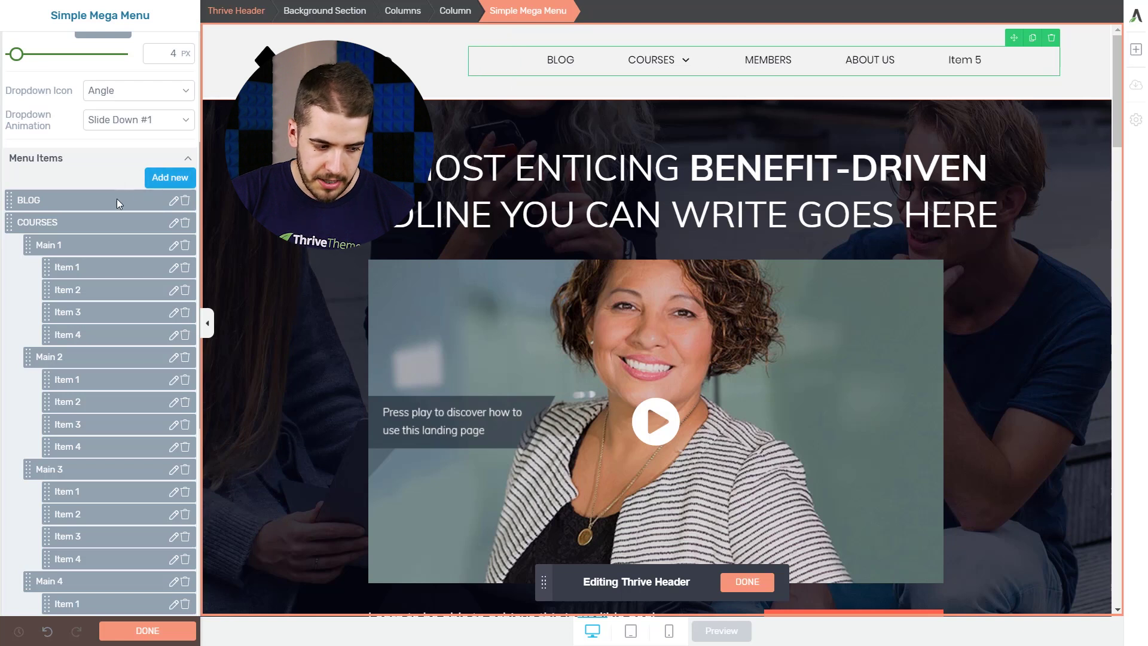
scroll(113, 215, "down", 4)
scroll(113, 257, "down", 1)
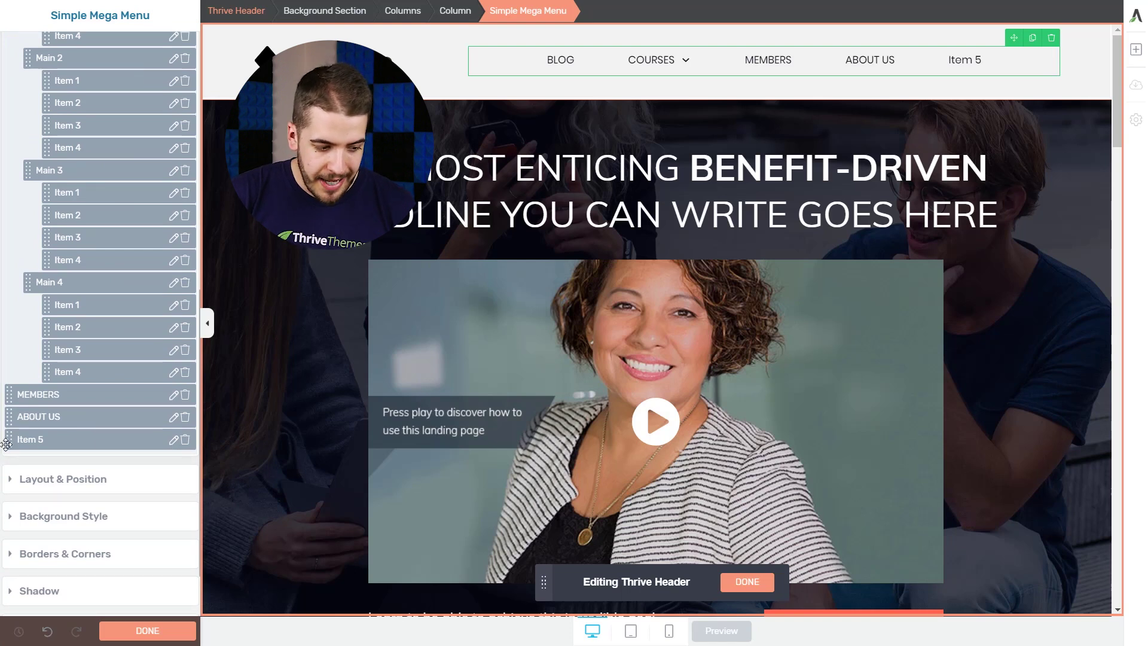
left_click_drag(6, 444, 45, 399)
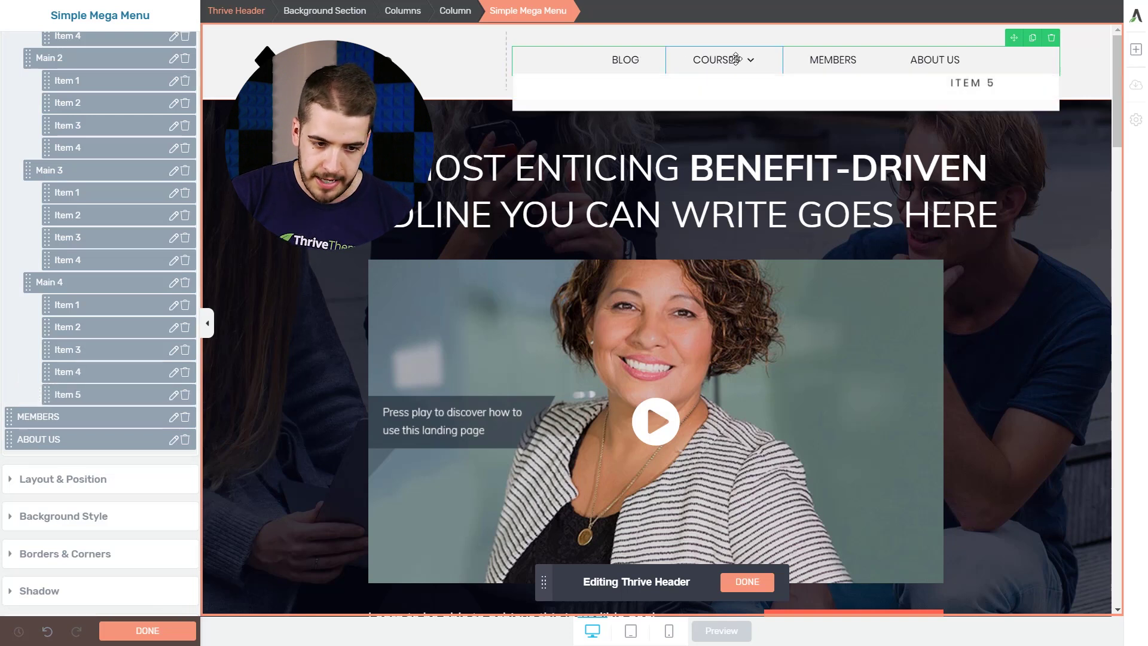
mouse_move(736, 59)
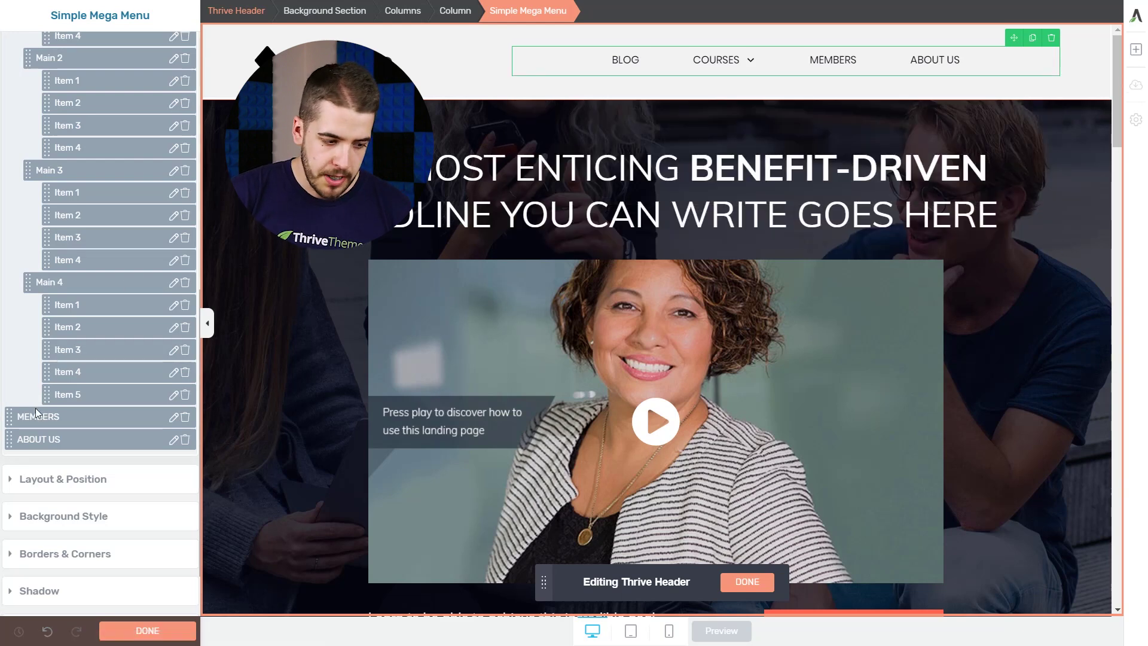
mouse_move(45, 393)
left_mouse_down()
mouse_move(24, 451)
mouse_move(25, 386)
mouse_move(31, 396)
left_mouse_up()
mouse_move(742, 60)
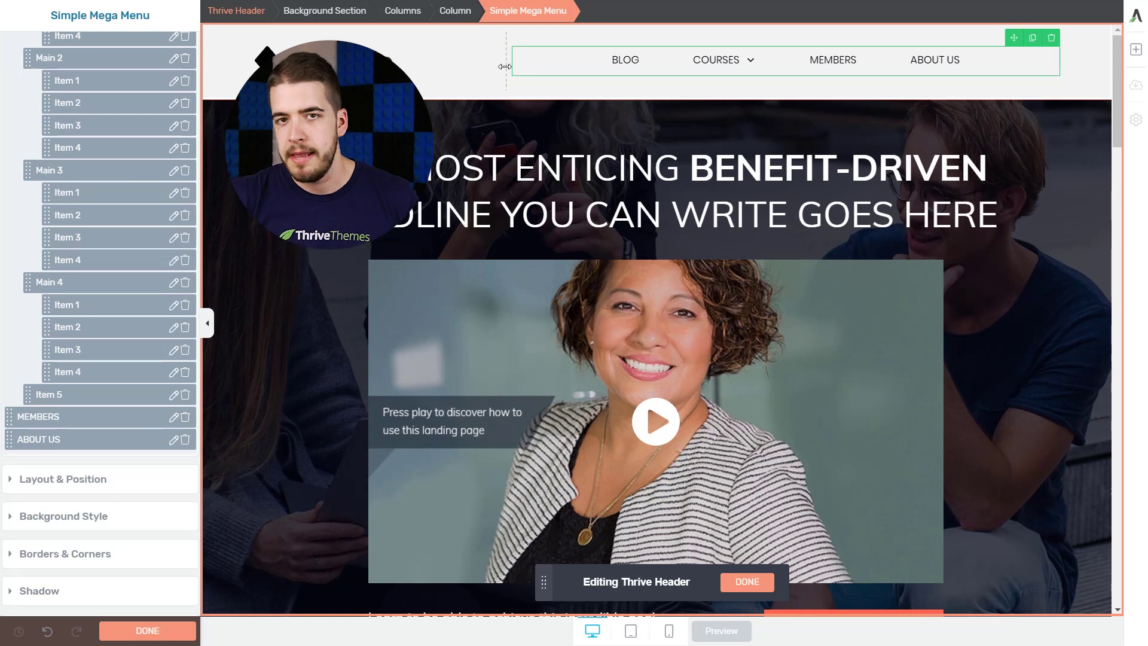
Widen the menu column to about 23.7% / 76.3% so the navigation extends toward the logo.
left_click_drag(505, 66, 421, 75)
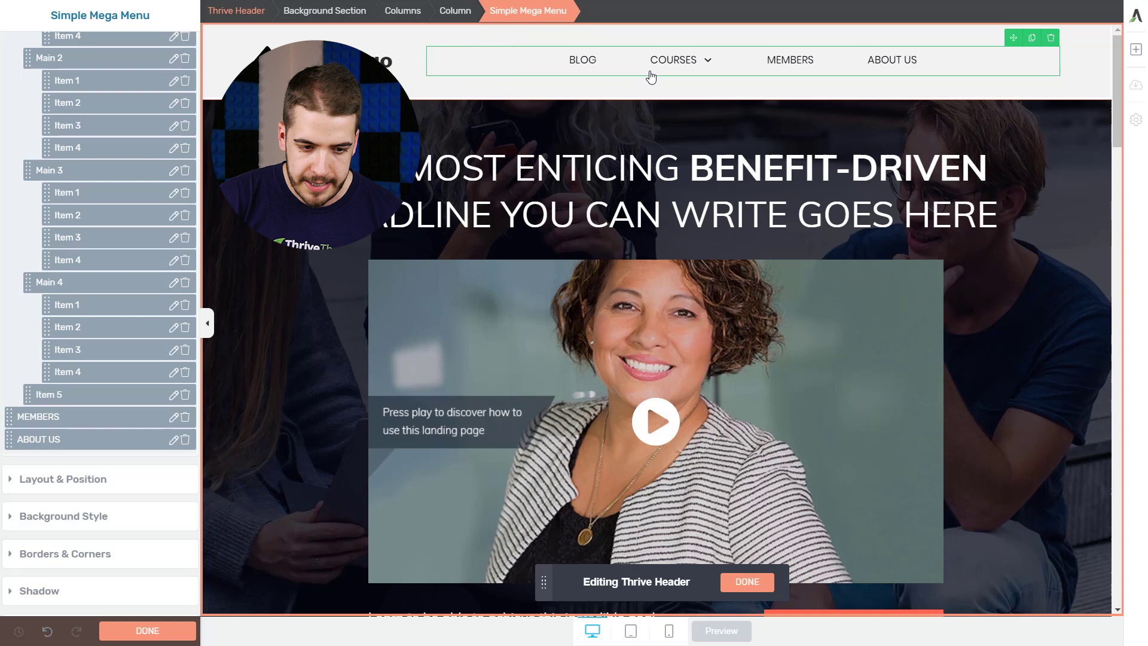
mouse_move(680, 58)
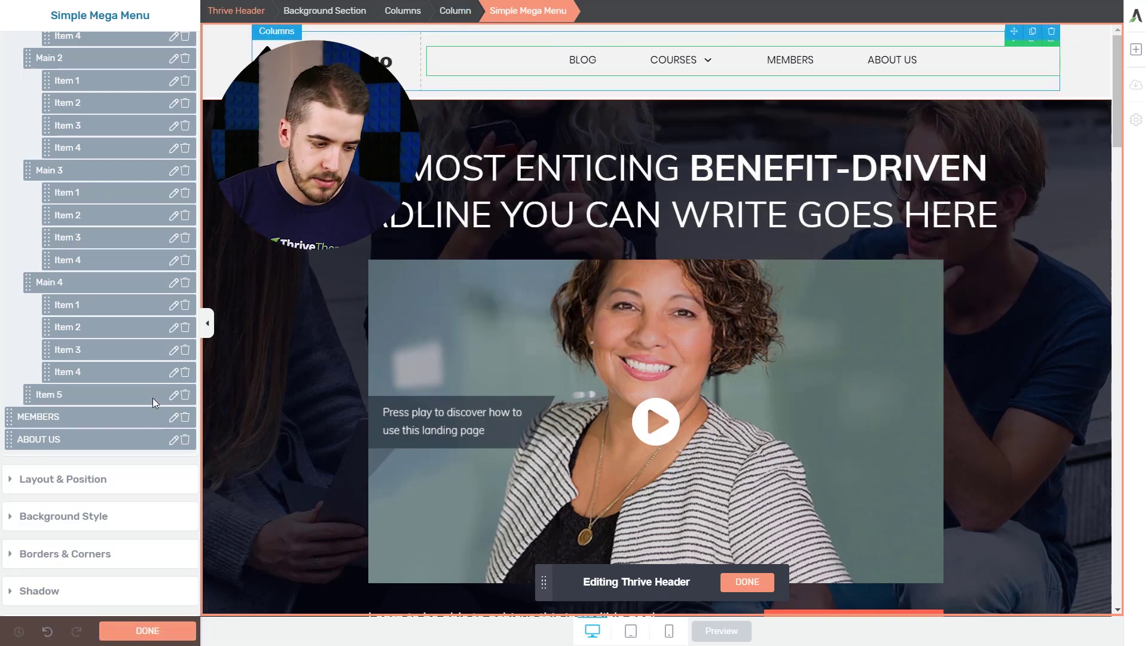
scroll(155, 402, "up", 5)
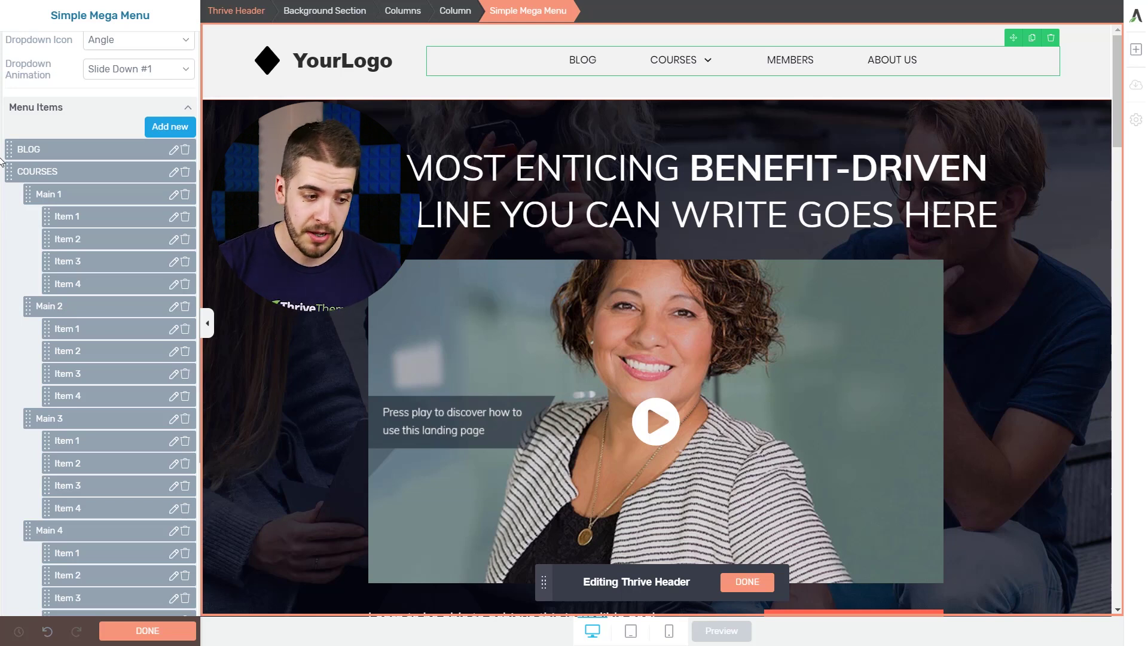
scroll(18, 179, "up", 5)
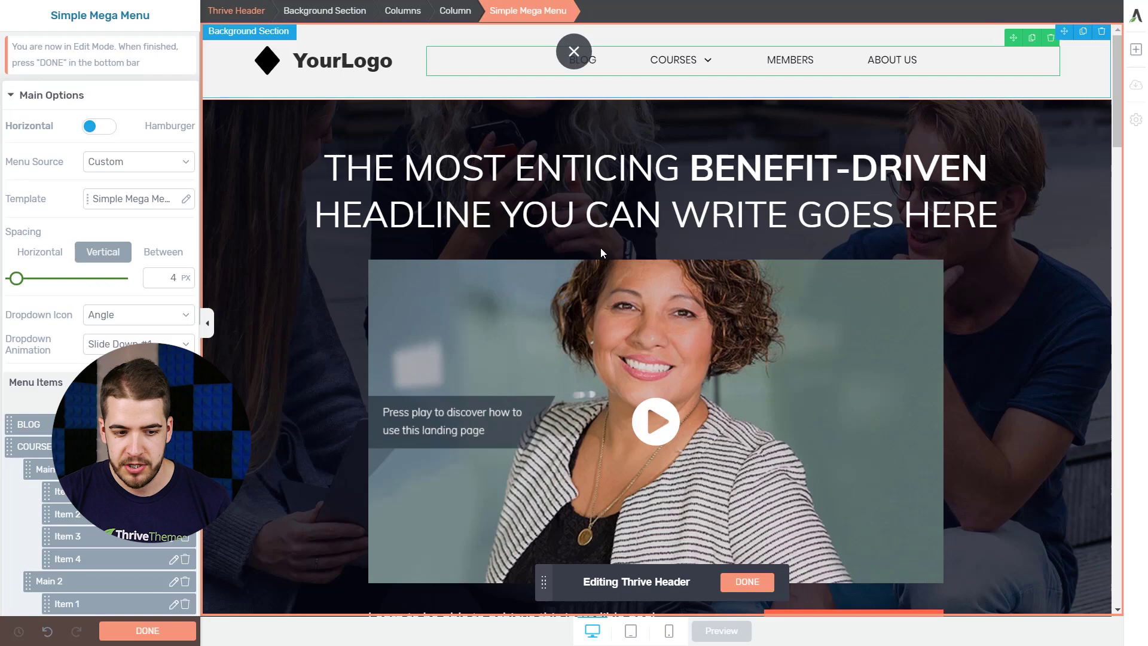
scroll(403, 224, "down", 9)
scroll(403, 225, "up", 9)
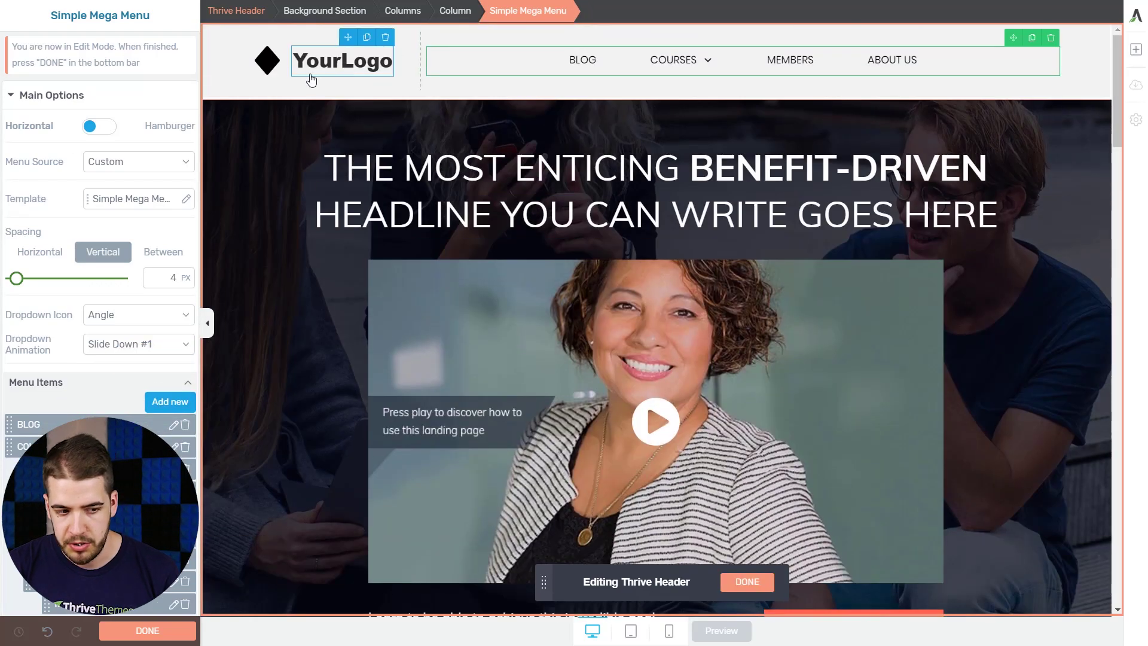
scroll(305, 83, "down", 8)
scroll(293, 87, "up", 8)
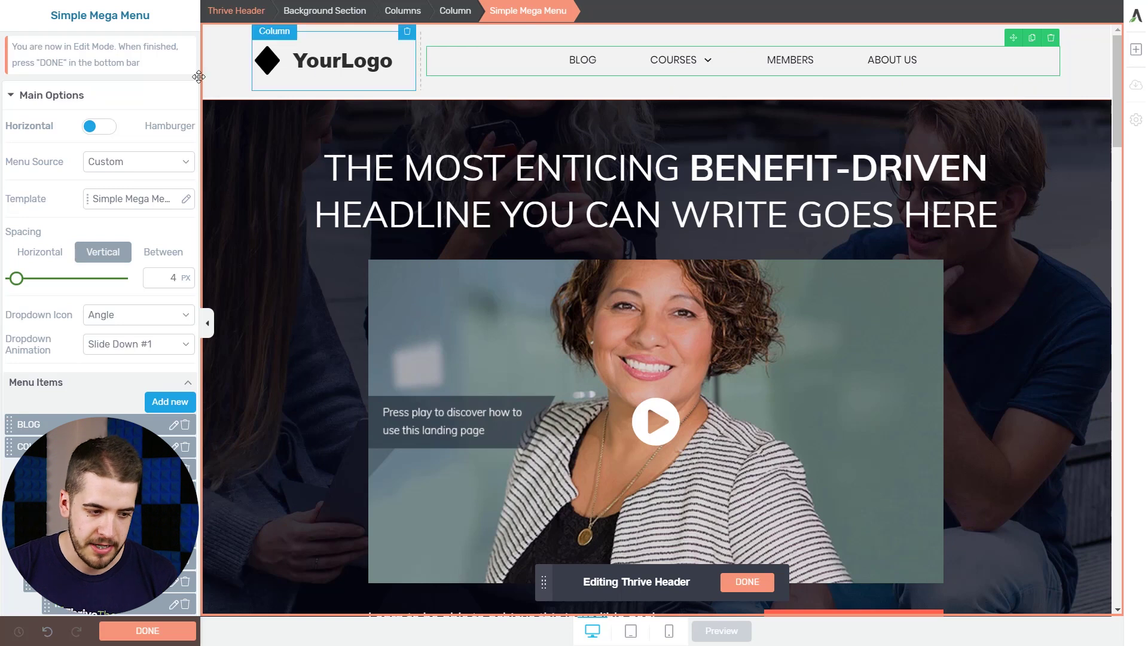
Select the whole Thrive Header and open its Scroll Behavior settings.
left_click(240, 33)
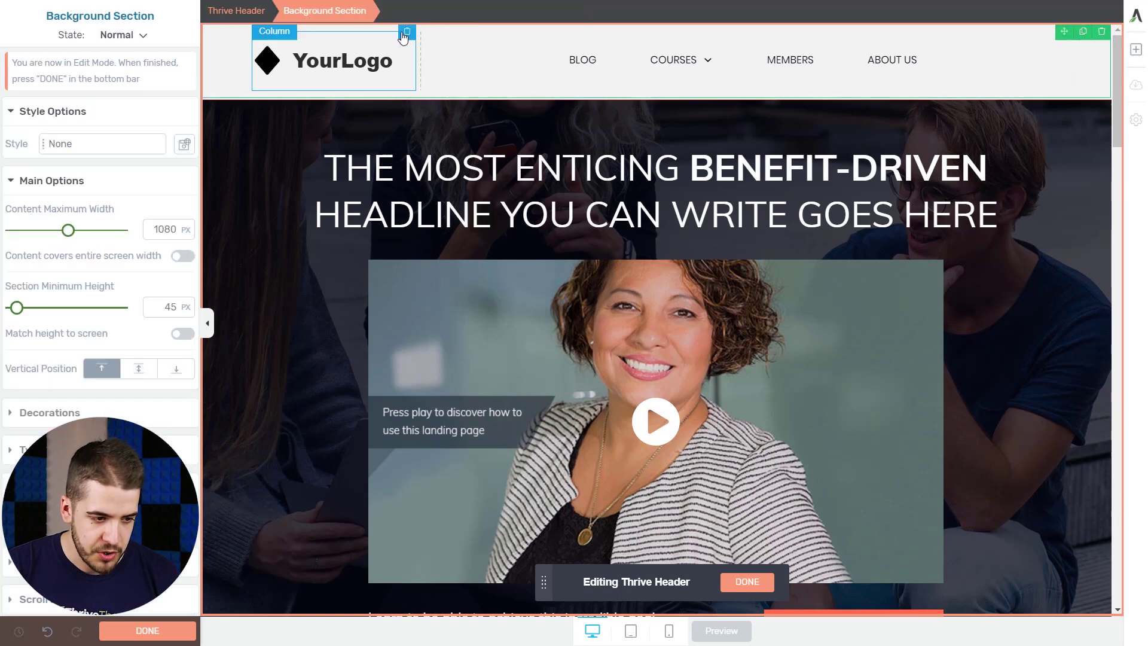
left_click(239, 12)
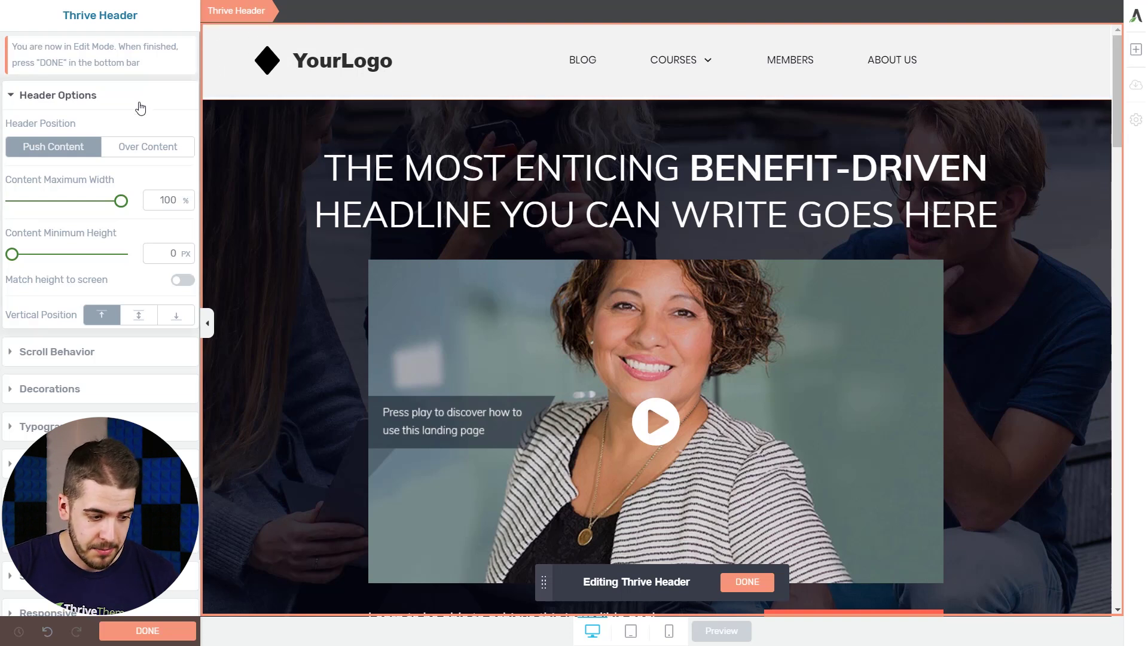
scroll(140, 108, "down", 1)
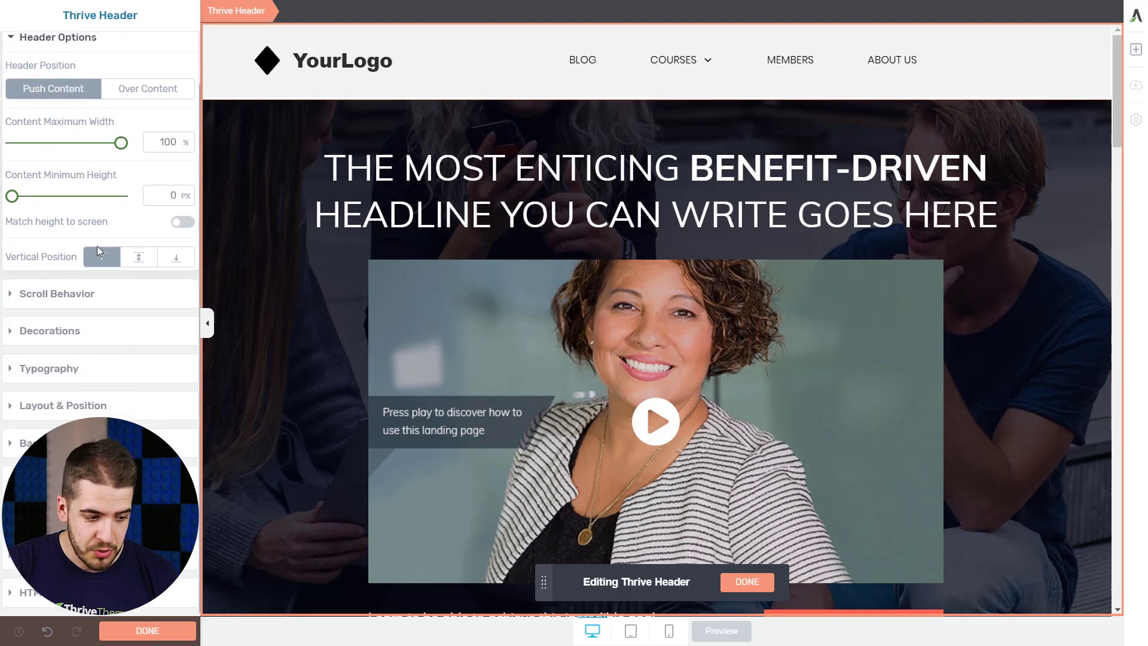
left_click(90, 296)
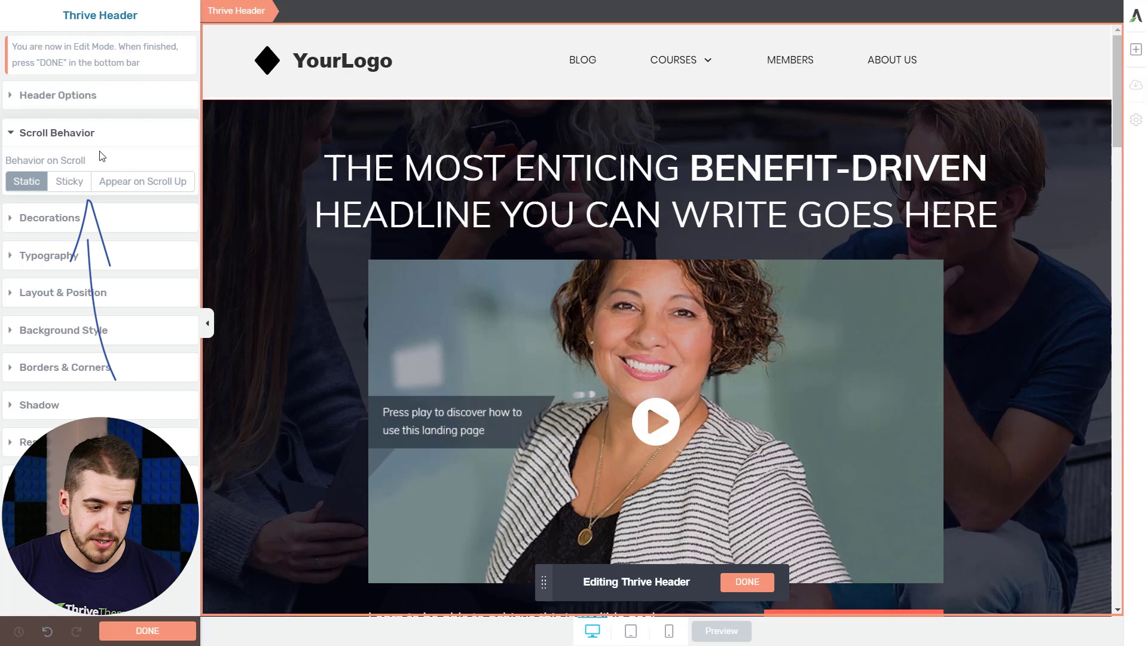
scroll(334, 168, "down", 10)
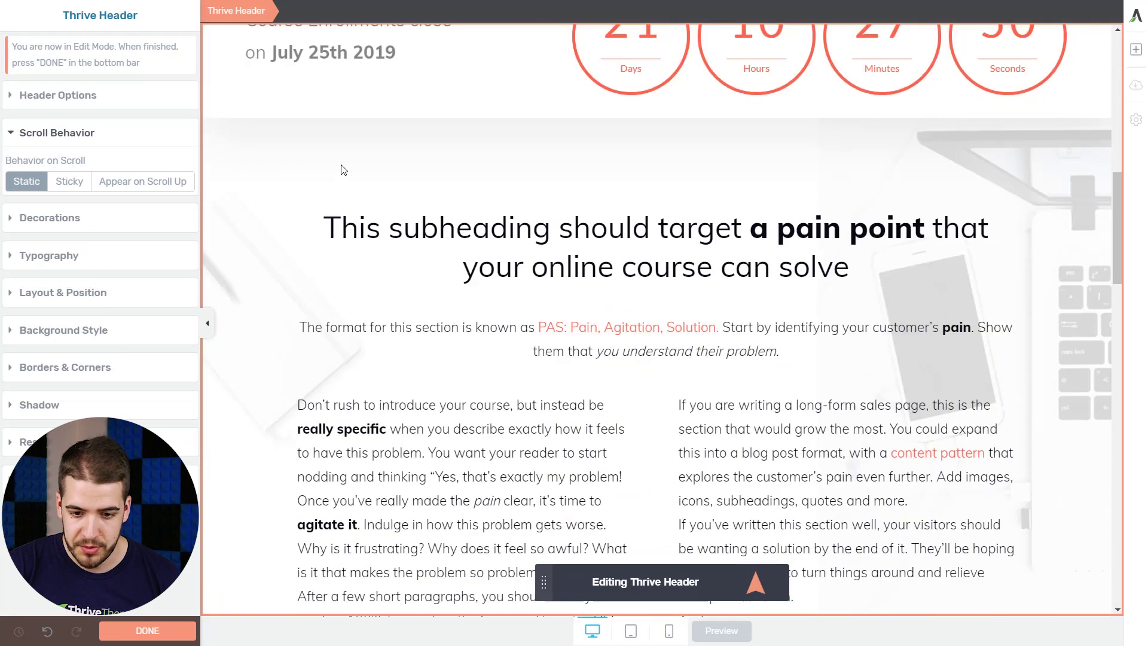
scroll(341, 166, "up", 4)
scroll(341, 168, "up", 6)
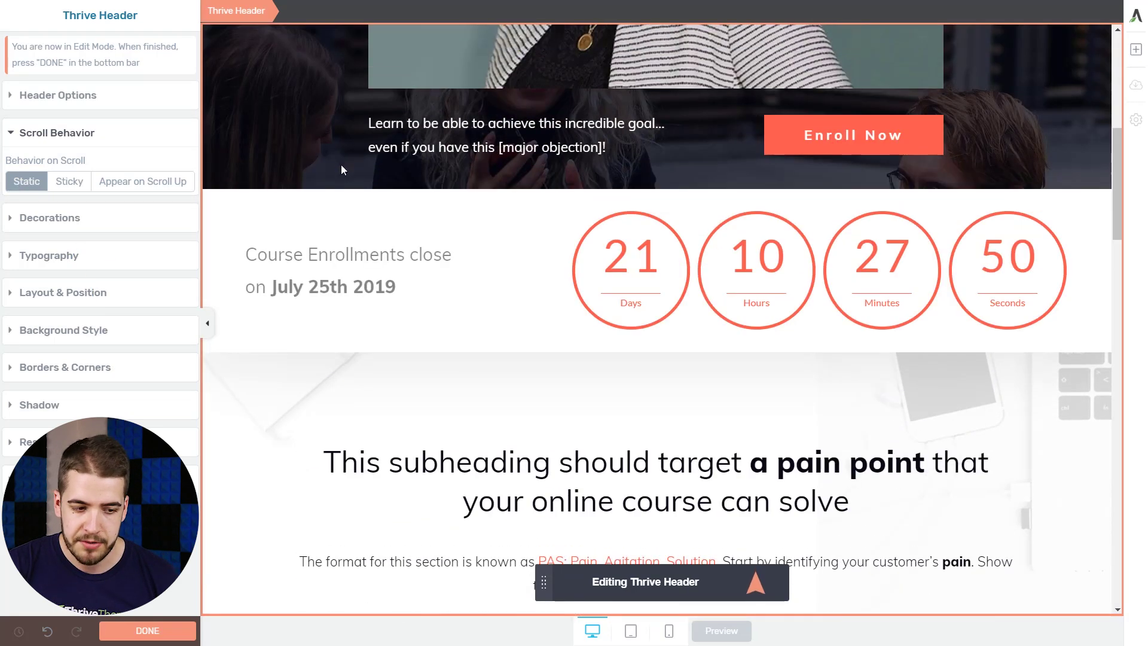
Set the header to Appear on Scroll Up, finish the header and save the landing page.
left_click(84, 186)
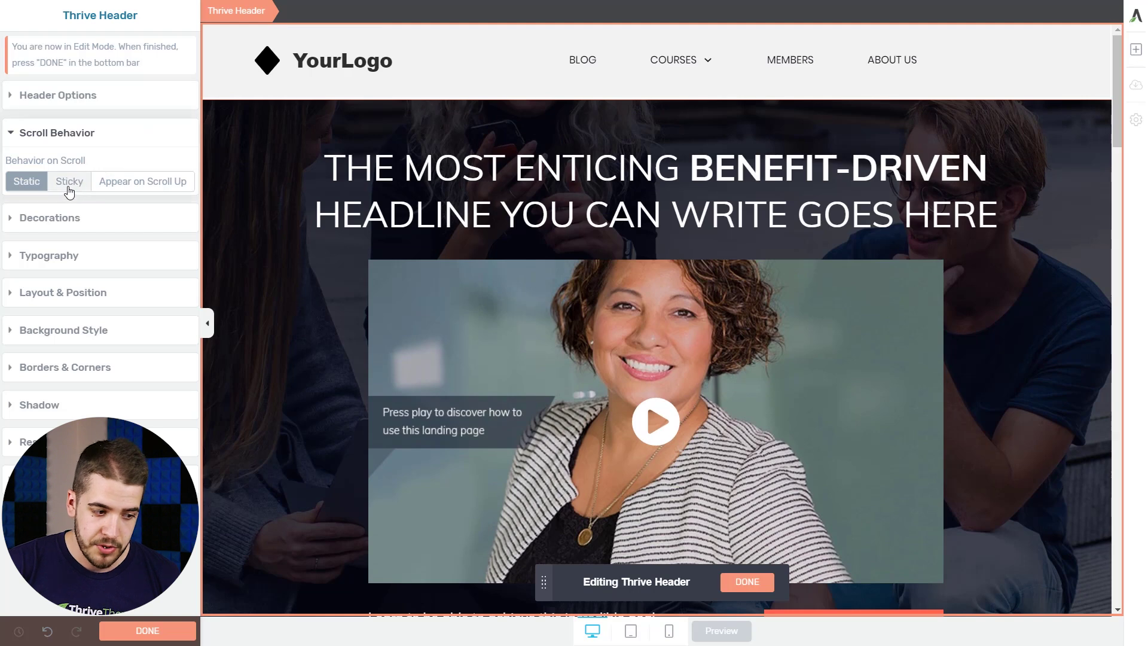
scroll(402, 133, "down", 2)
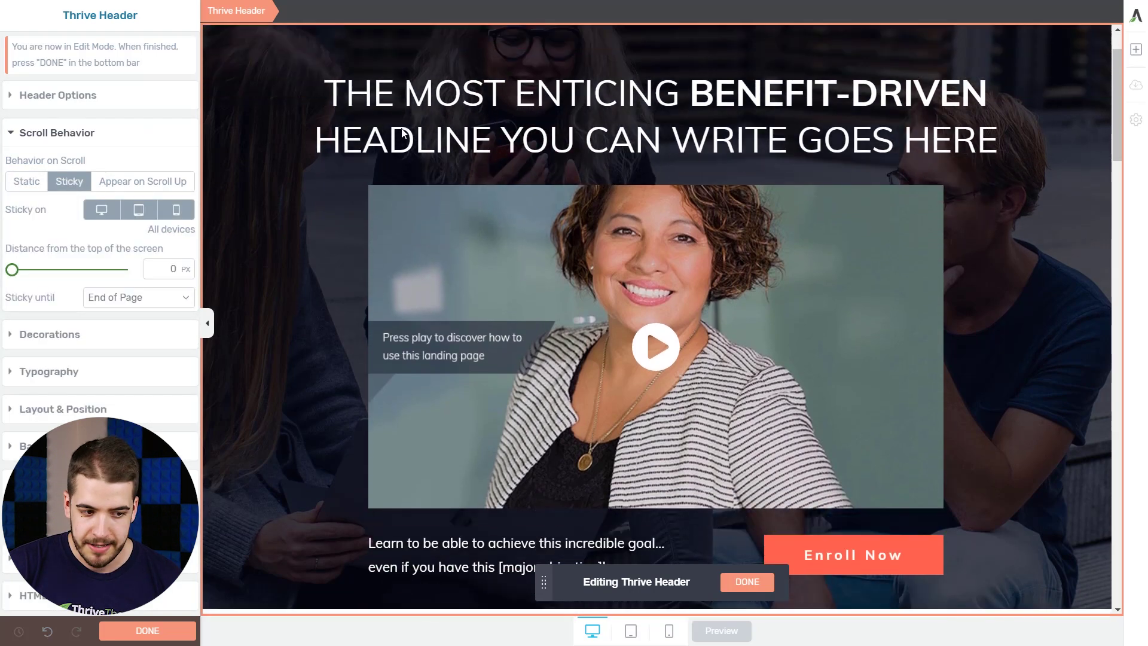
scroll(398, 133, "up", 2)
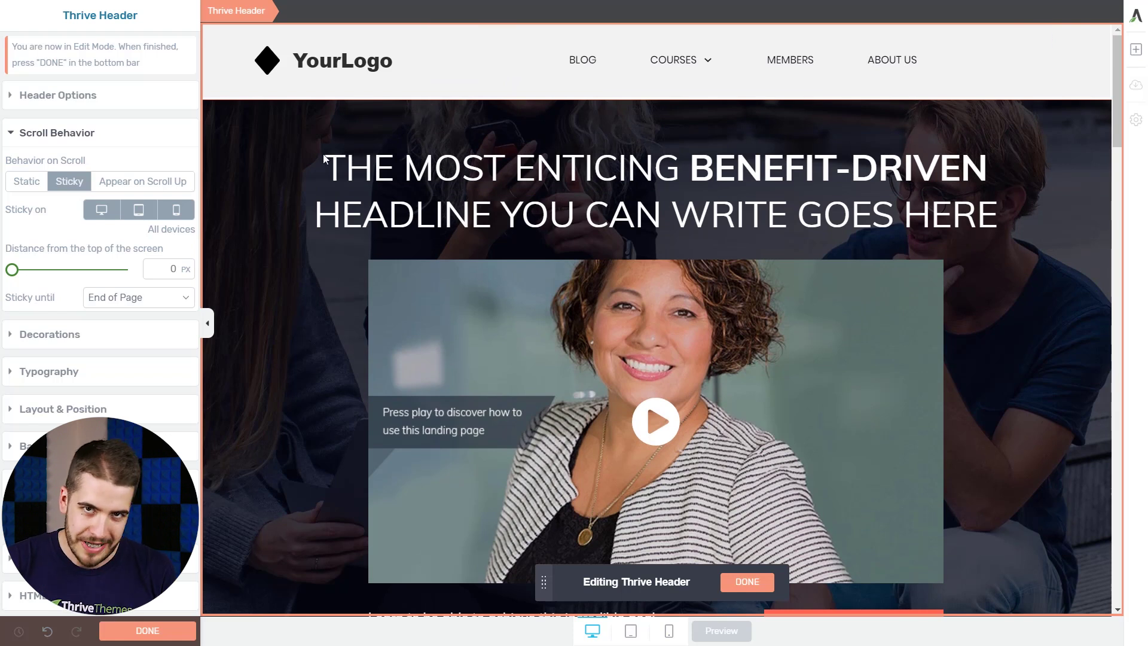
left_click(136, 188)
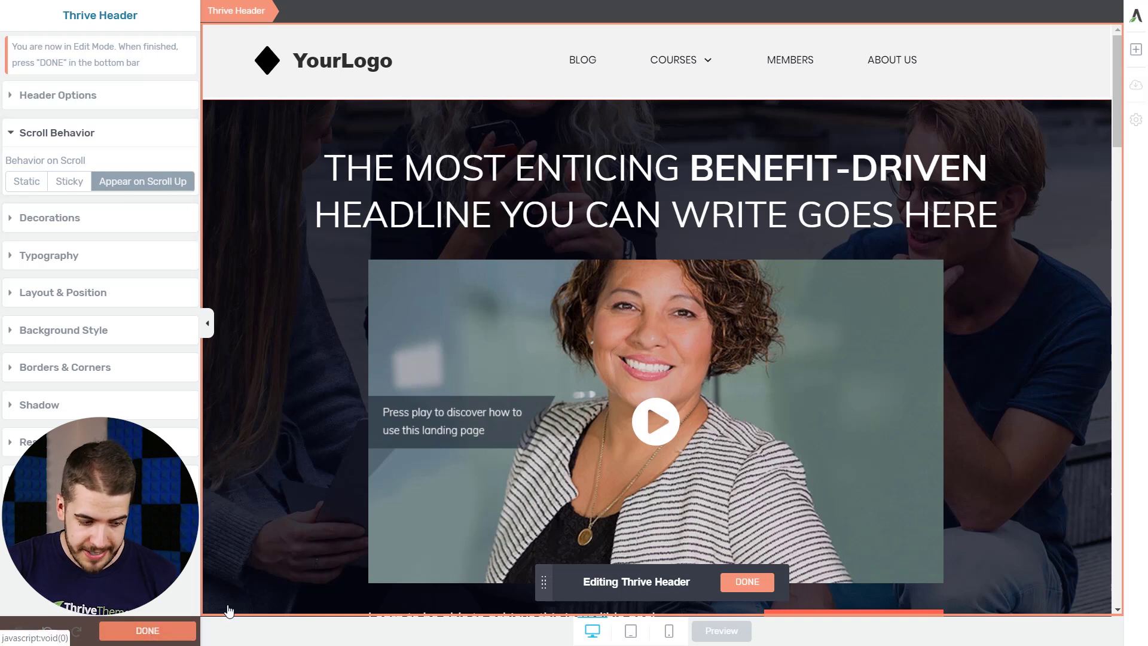
left_click(145, 632)
left_click(142, 636)
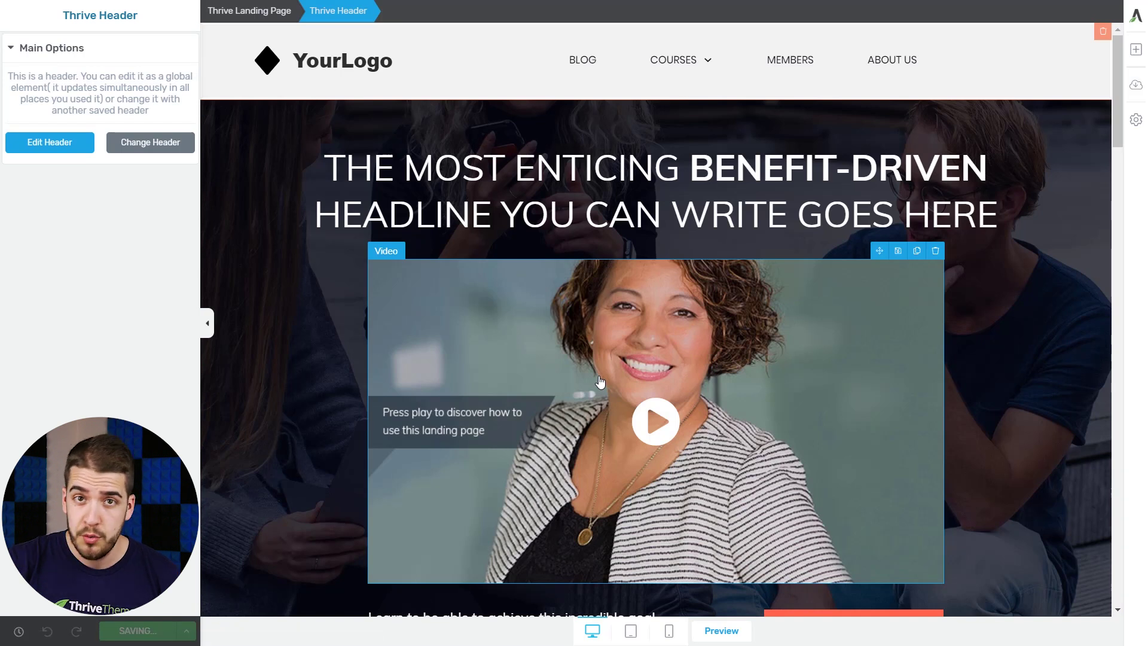
Preview the live landing page, scrolling down and up to check the header hides and reappears.
left_click(724, 631)
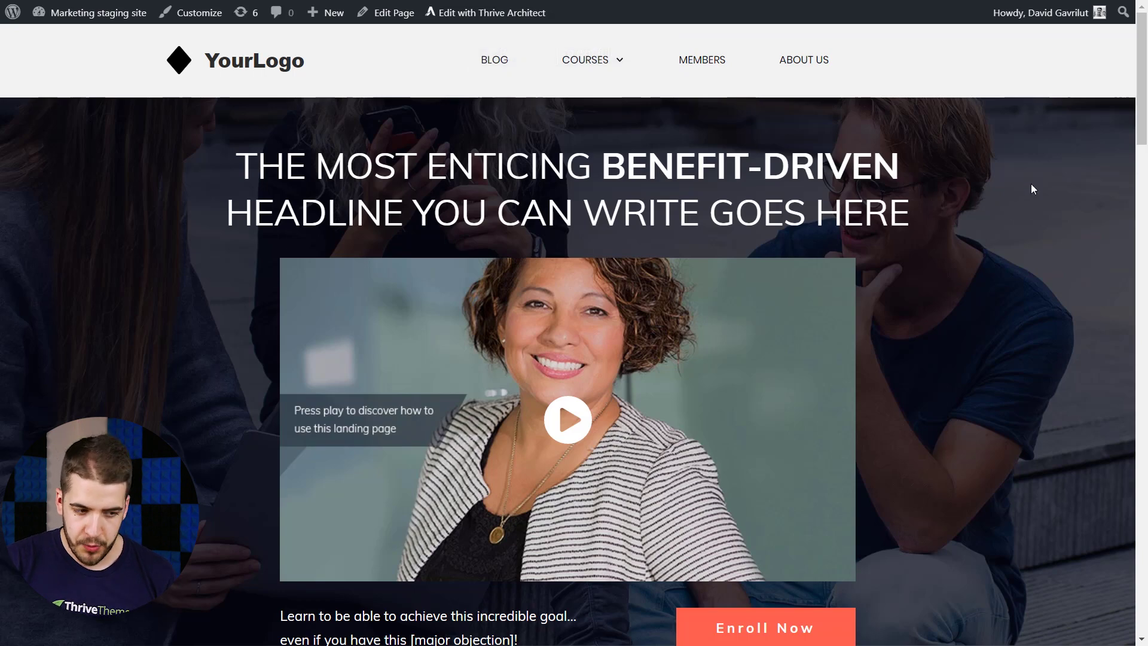
scroll(1060, 163, "down", 9)
scroll(1064, 167, "down", 4)
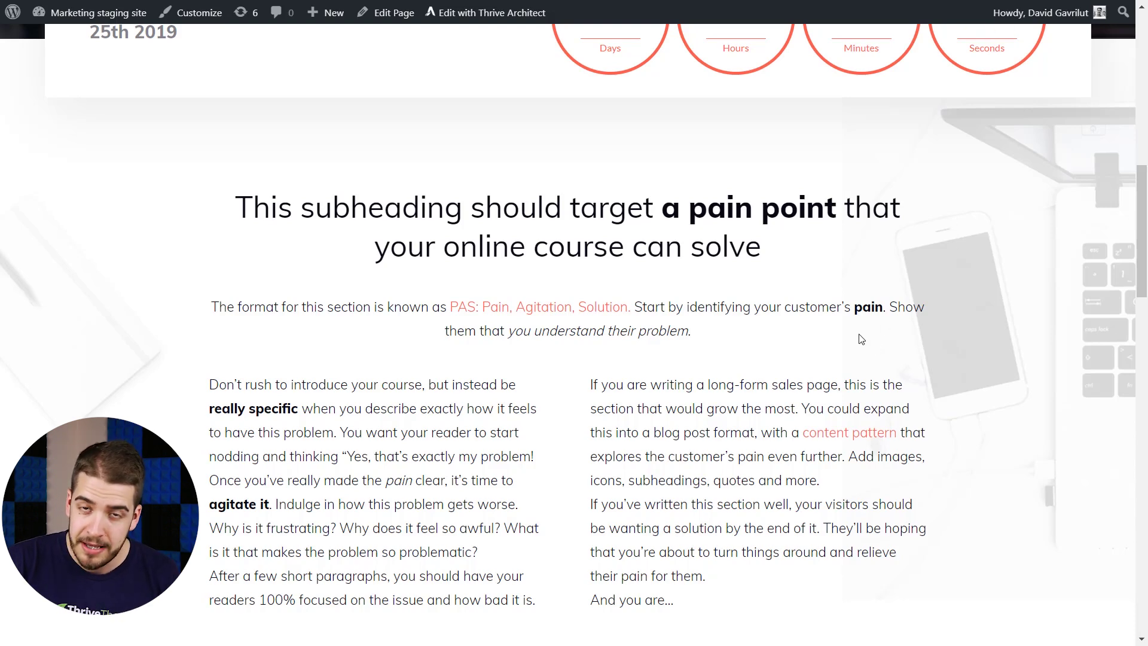
scroll(791, 311, "up", 1)
scroll(790, 311, "up", 5)
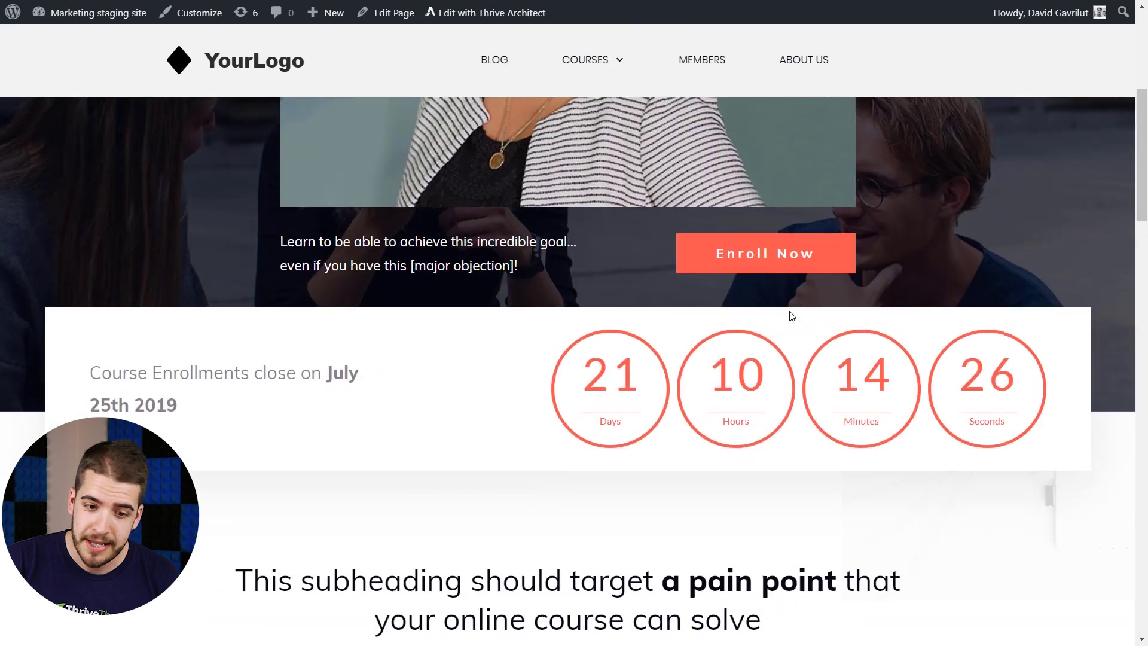
scroll(793, 316, "down", 10)
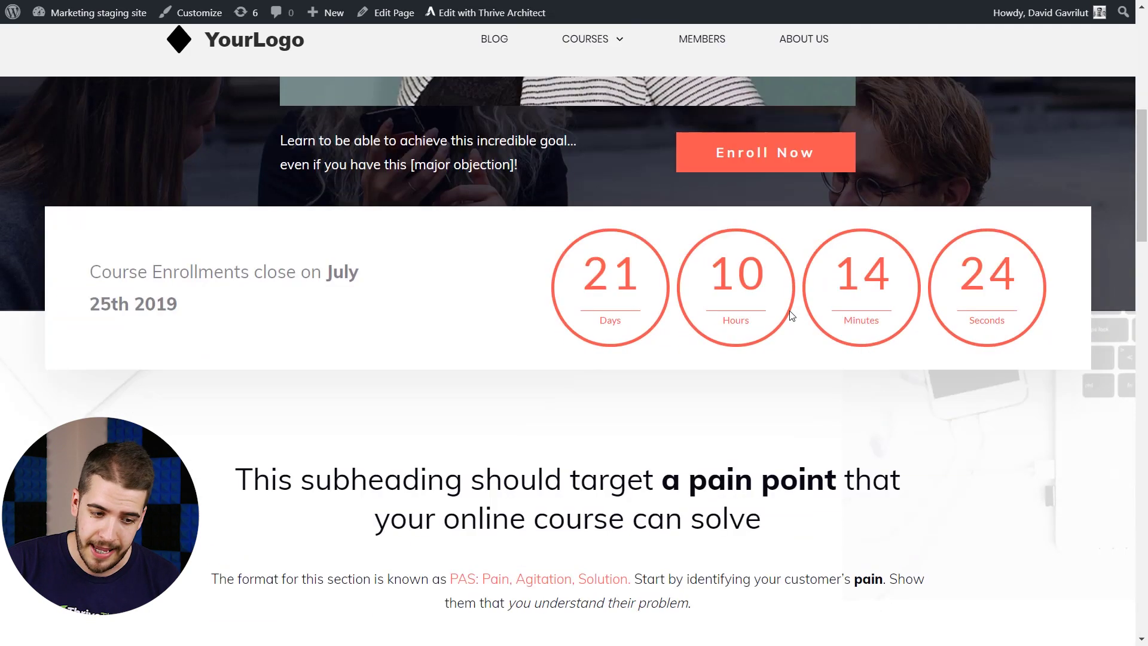
scroll(790, 311, "up", 10)
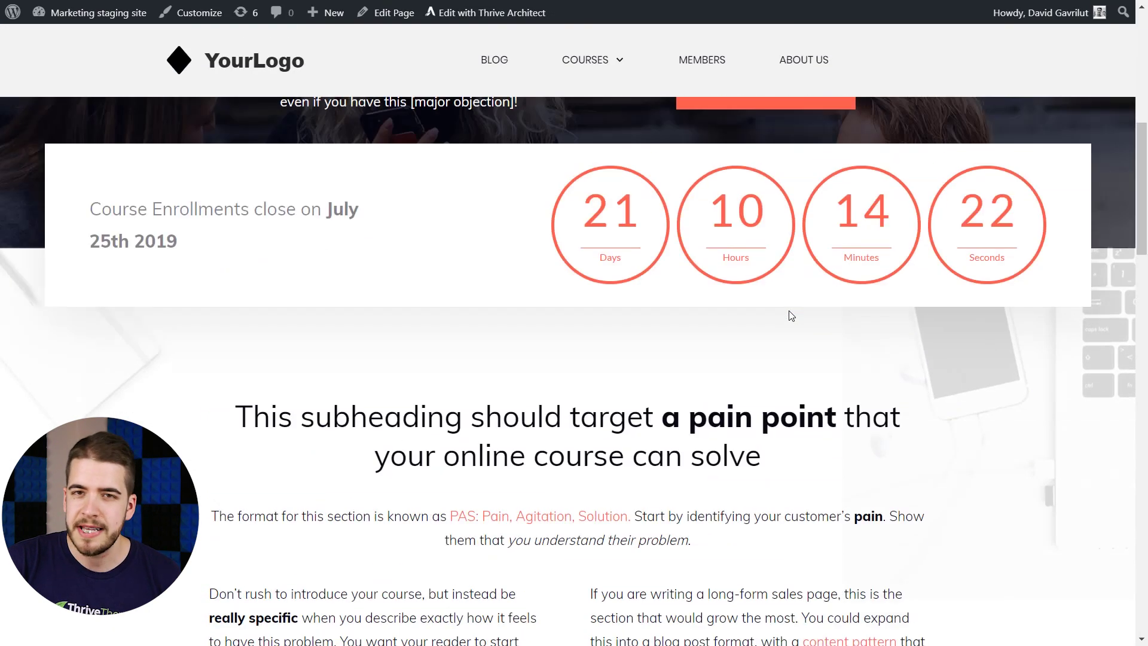
scroll(791, 318, "up", 4)
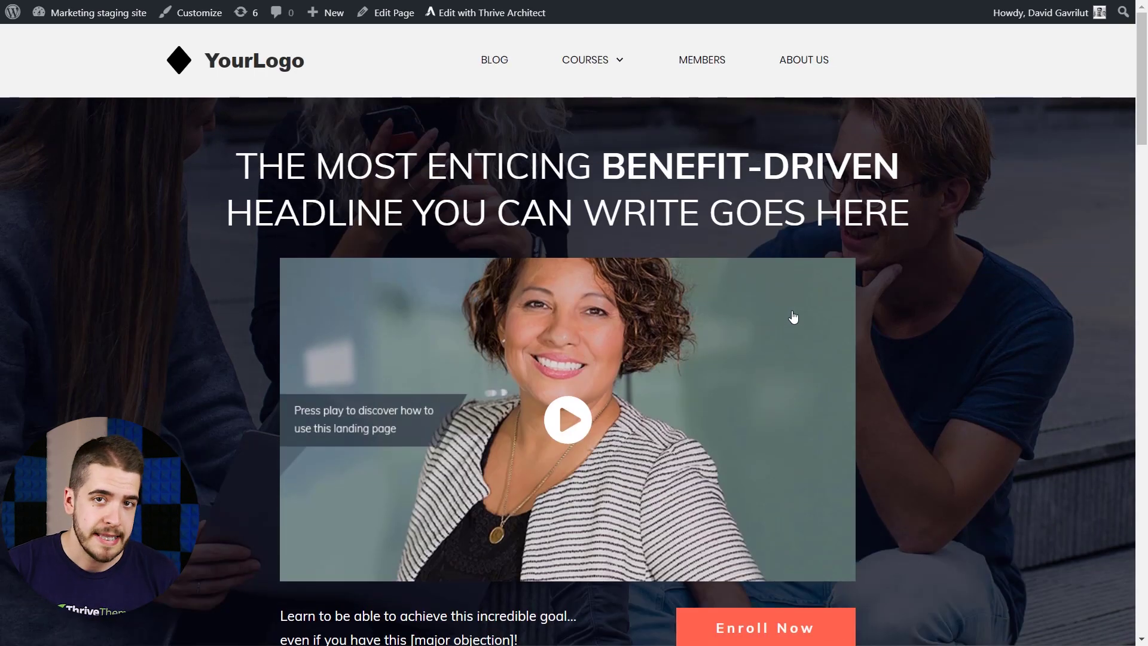
scroll(766, 374, "down", 7)
scroll(766, 373, "up", 3)
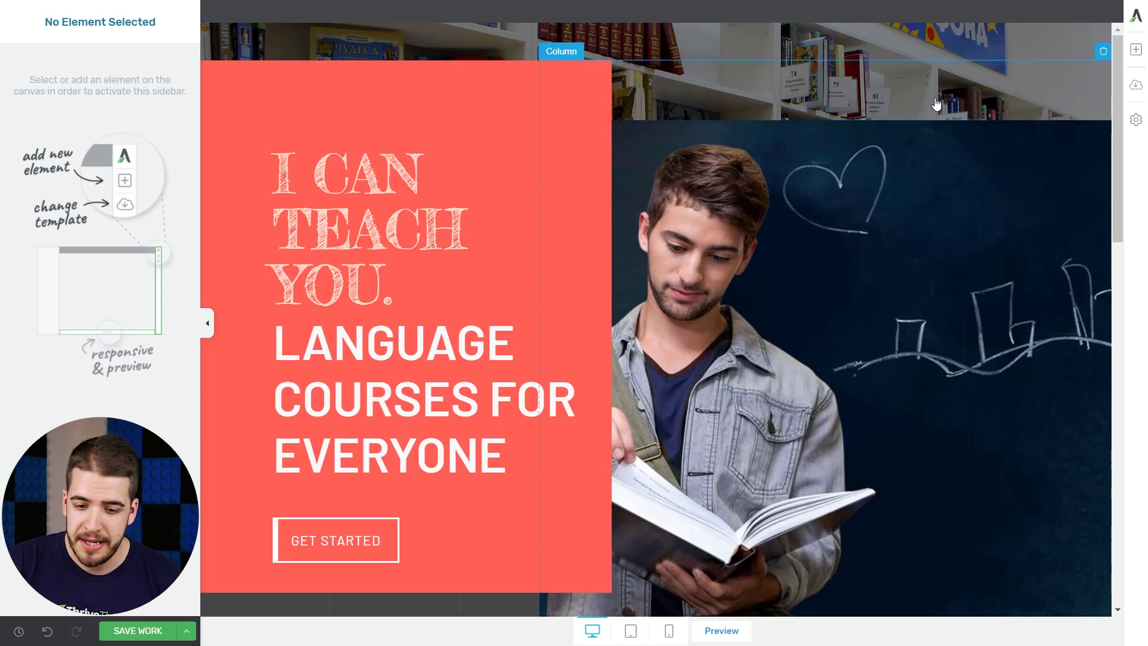
Insert Header Something 011 as the page header through Settings > Global.
left_click(1137, 125)
left_click(996, 65)
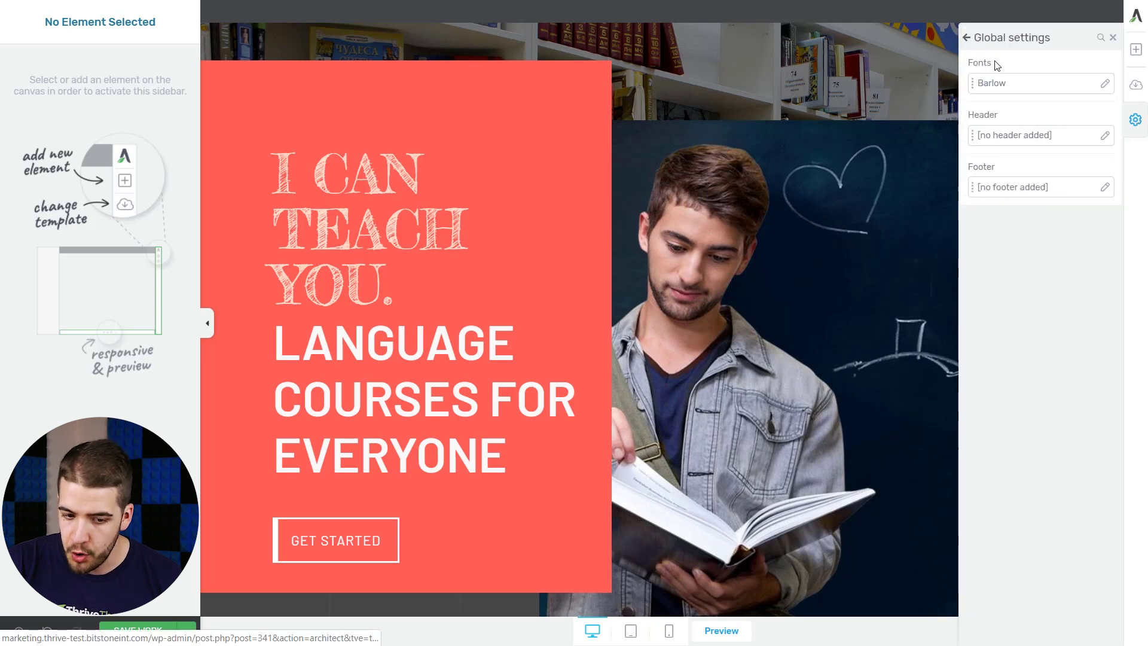
left_click(1015, 136)
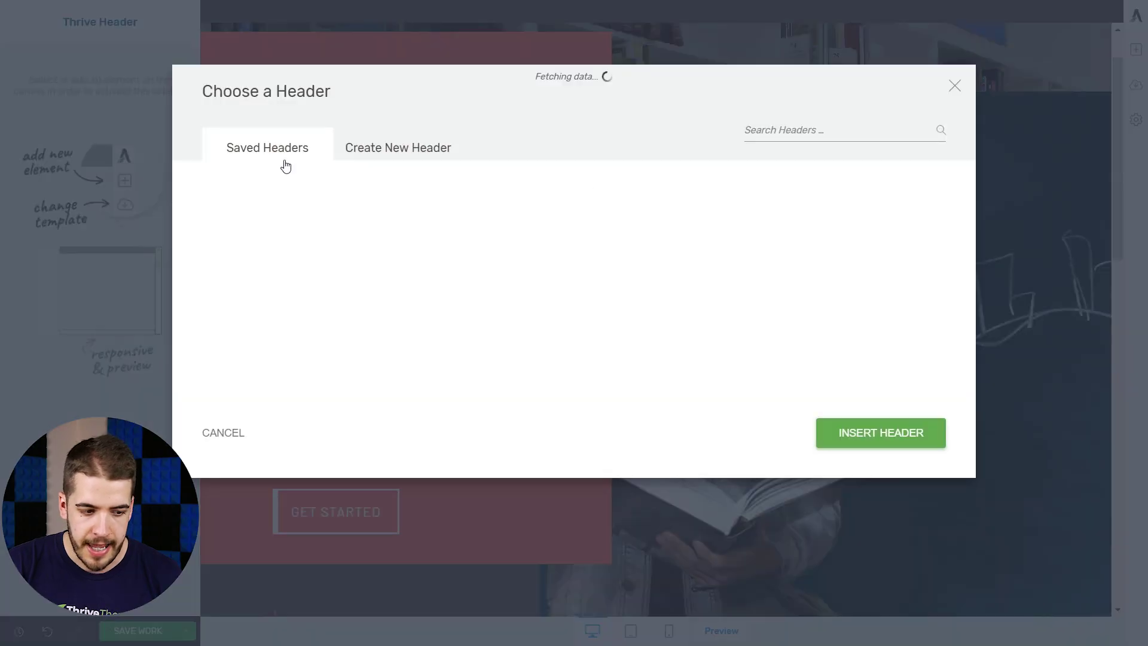
scroll(508, 251, "down", 5)
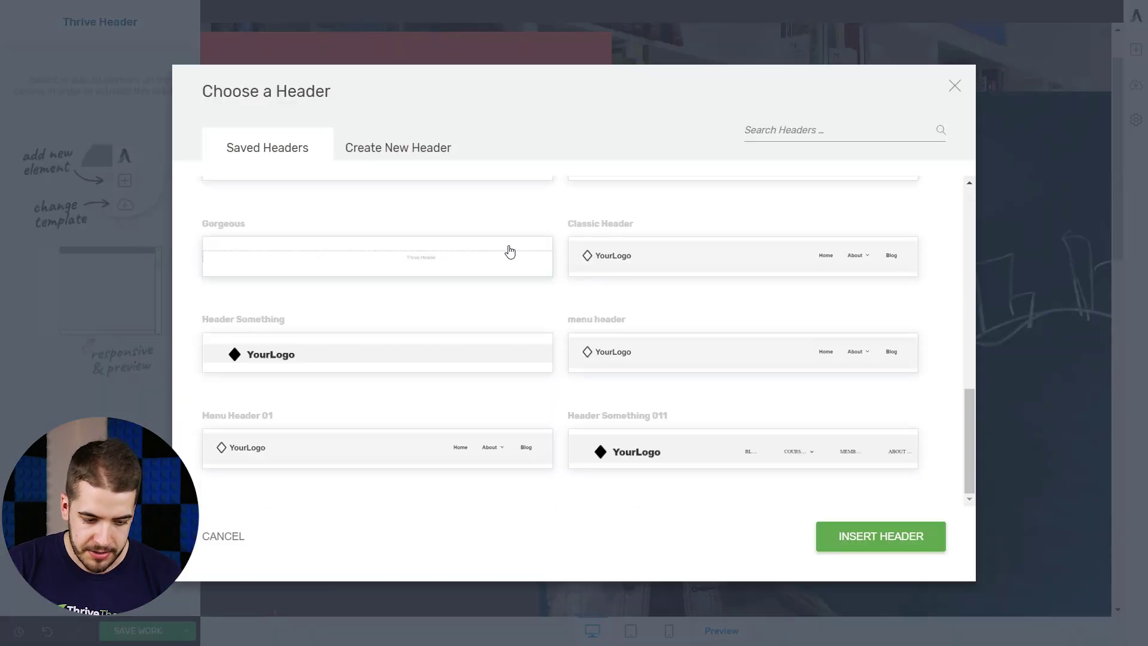
left_click(670, 460)
left_click(887, 541)
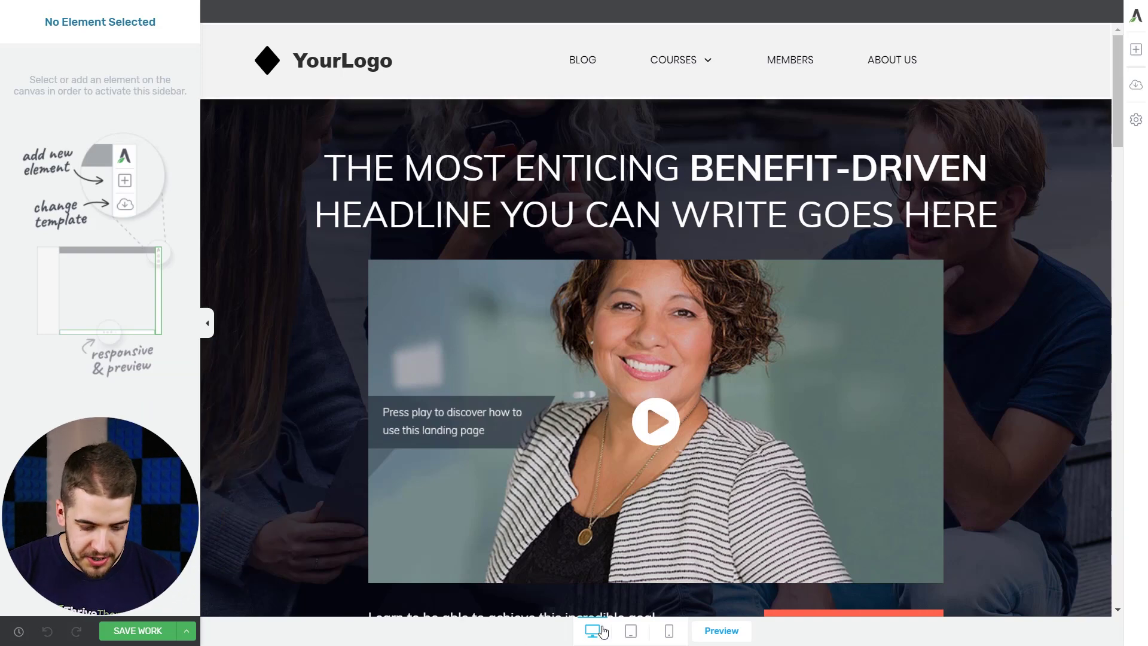
In tablet view, edit the global header and switch the Simple Mega Menu from Hamburger to Horizontal.
left_click(632, 633)
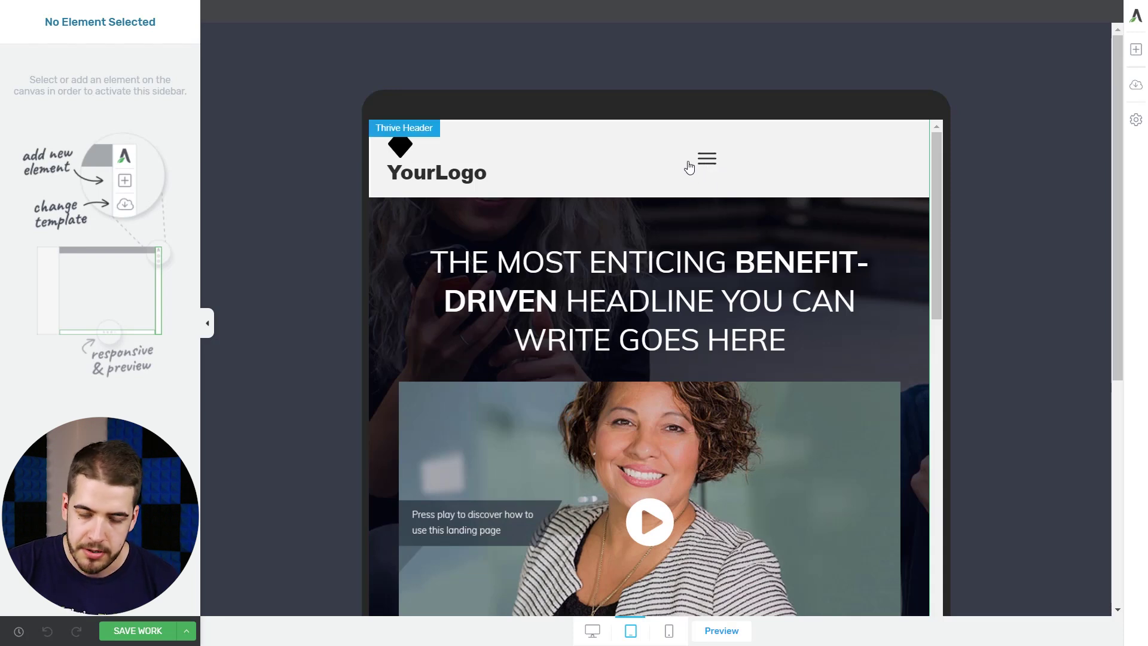
left_click(671, 181)
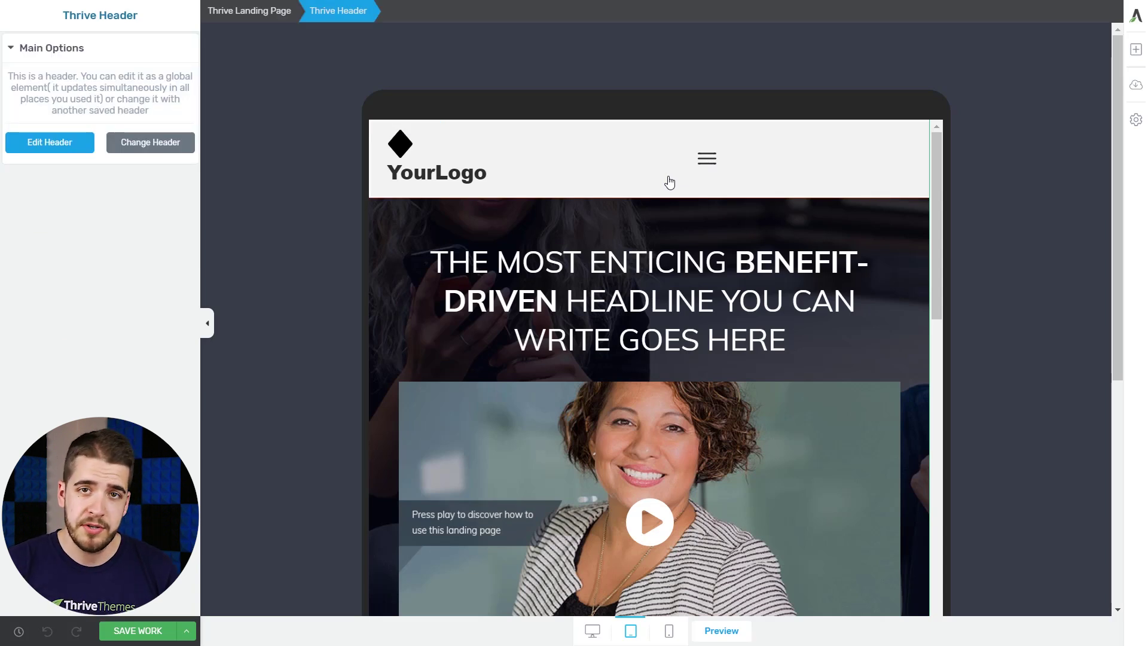
left_click(66, 143)
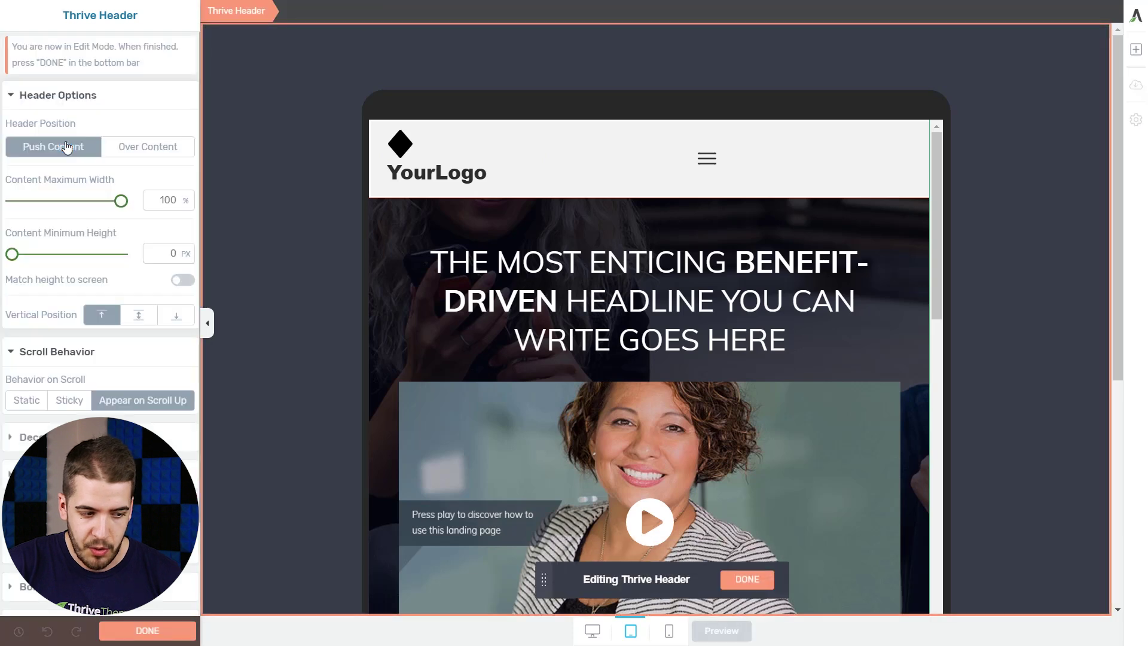
left_click(727, 164)
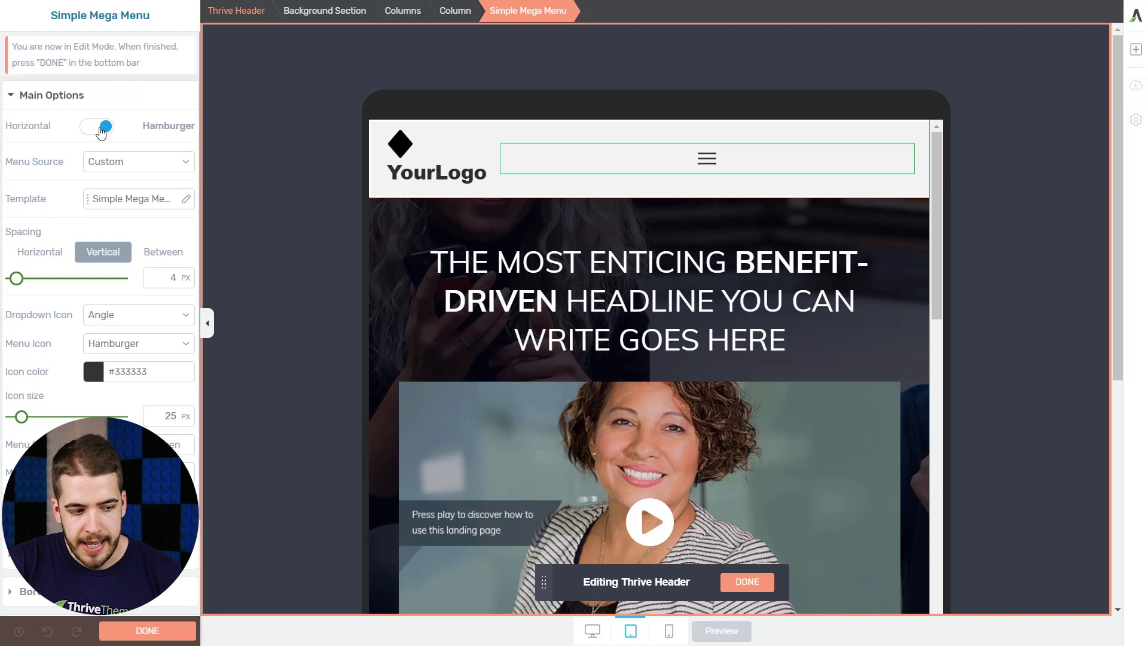
left_click(103, 128)
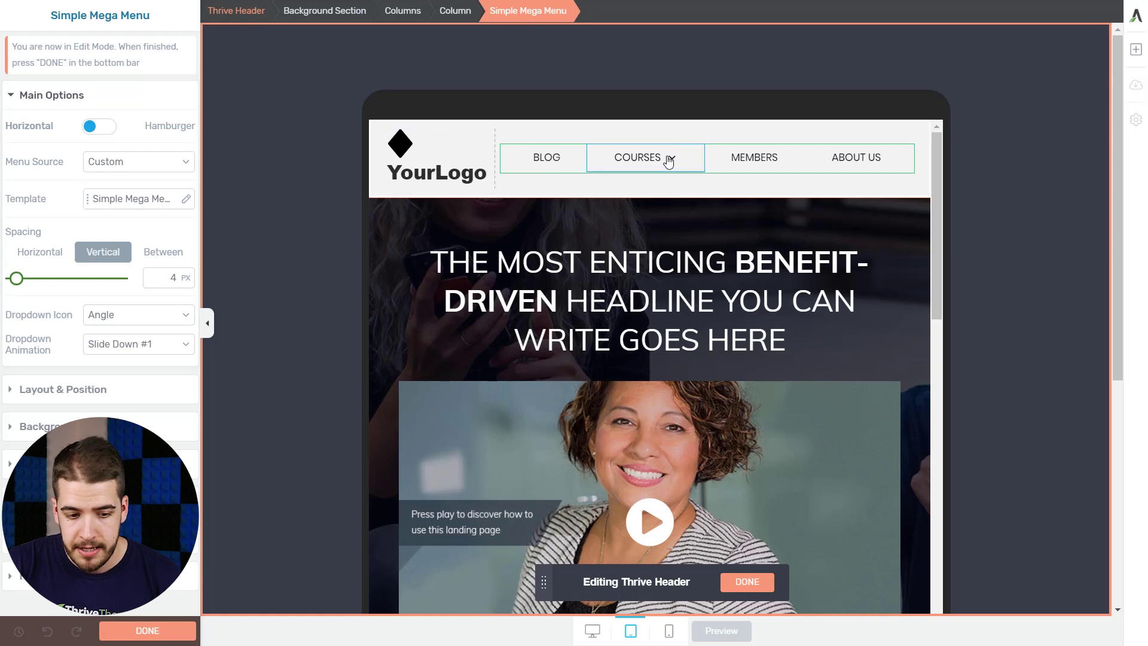
mouse_move(671, 163)
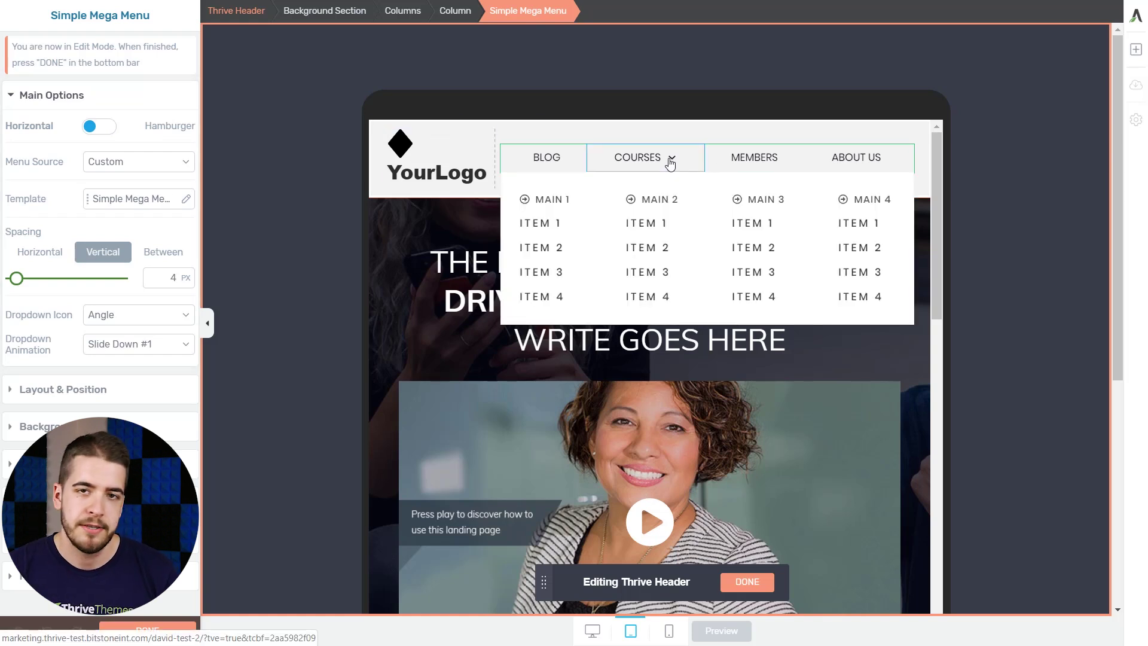
In mobile view, try the Horizontal layout, then keep the menu as a Hamburger.
left_click(669, 631)
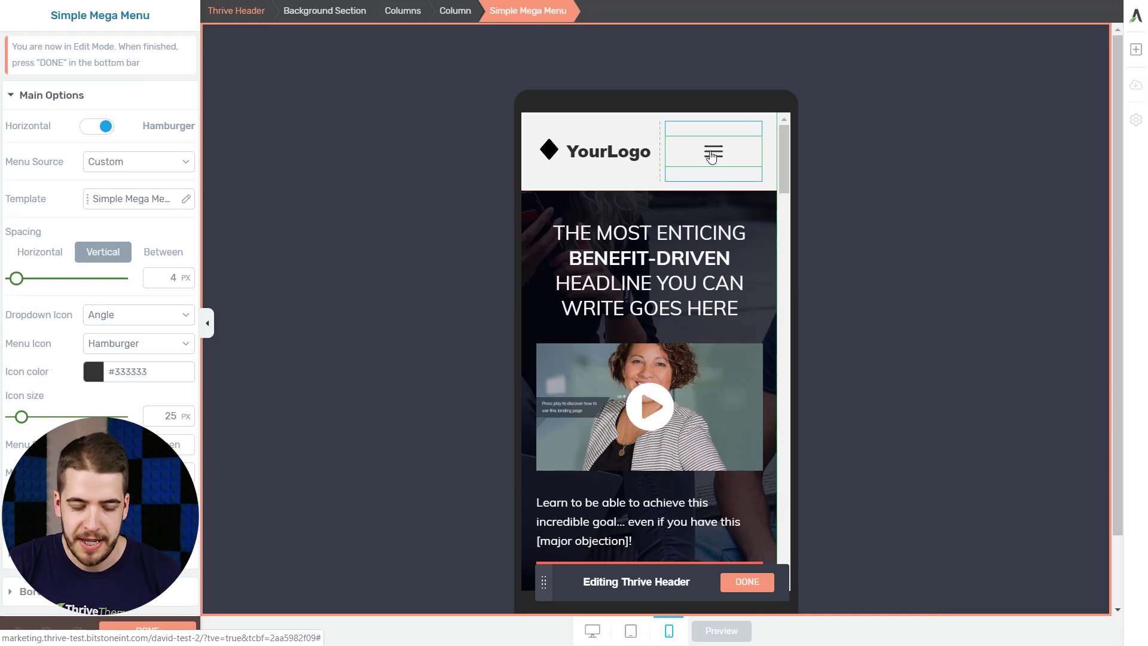
left_click(99, 137)
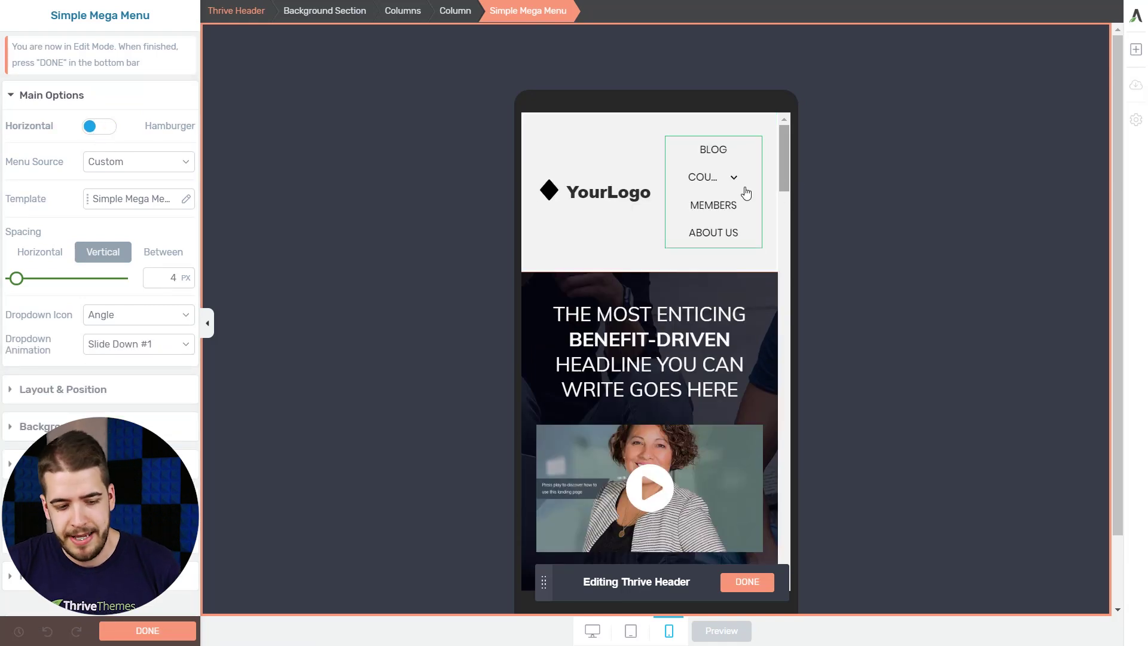
left_click(98, 127)
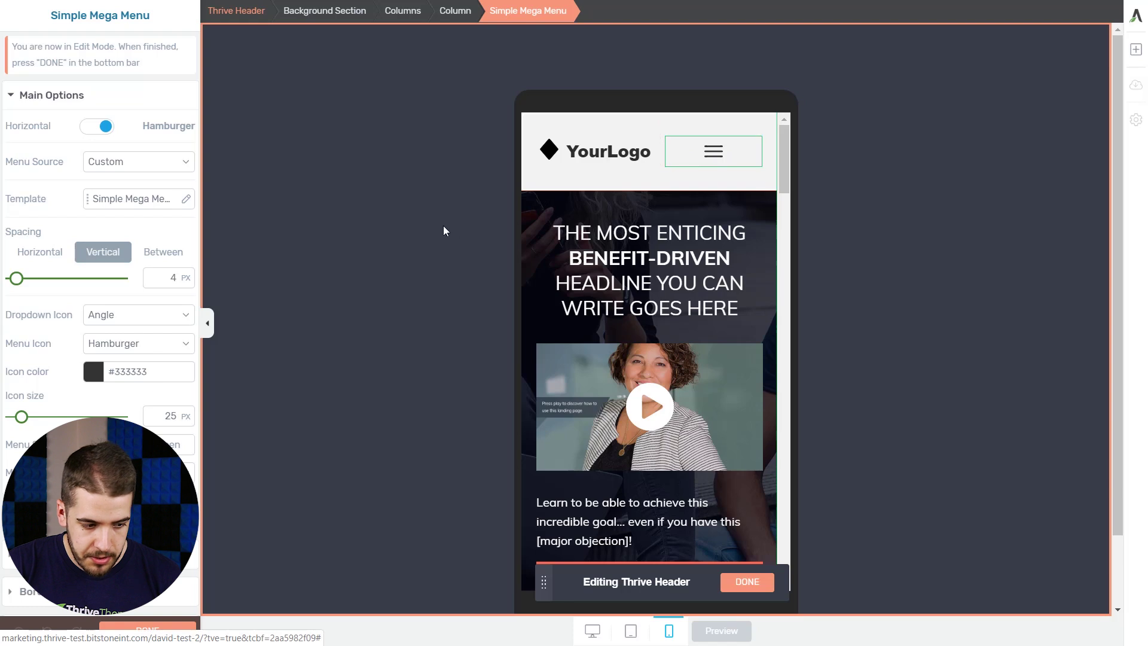
scroll(52, 336, "down", 2)
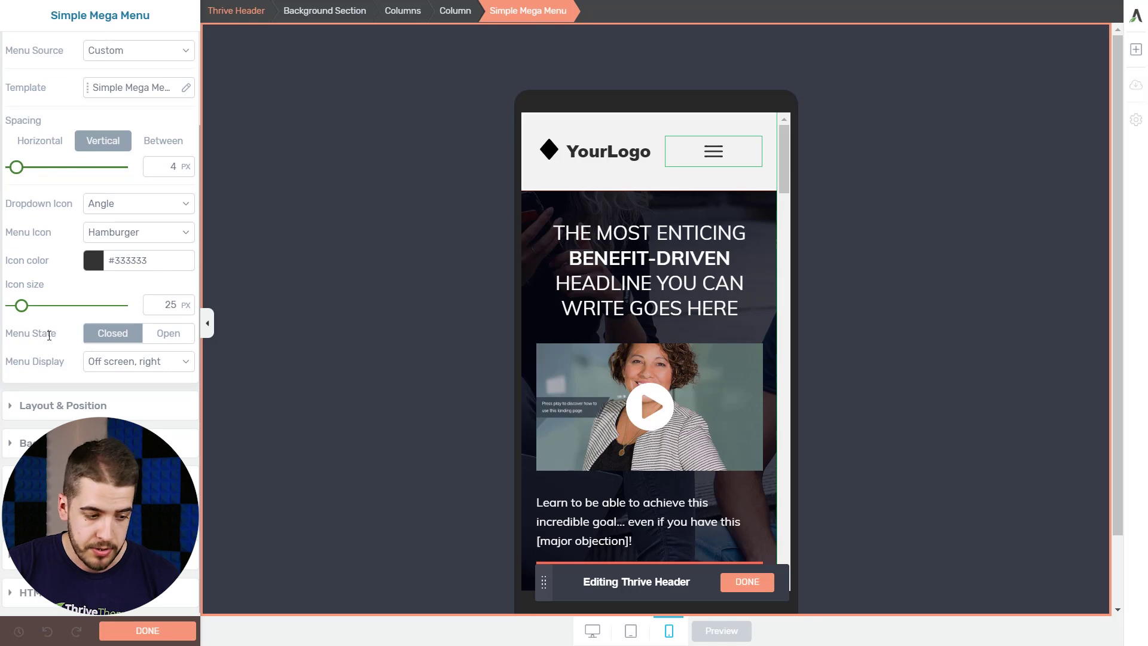
Set Menu State to Open and, after trying slide-in and full-screen overlay, choose Drop down display.
left_click(168, 333)
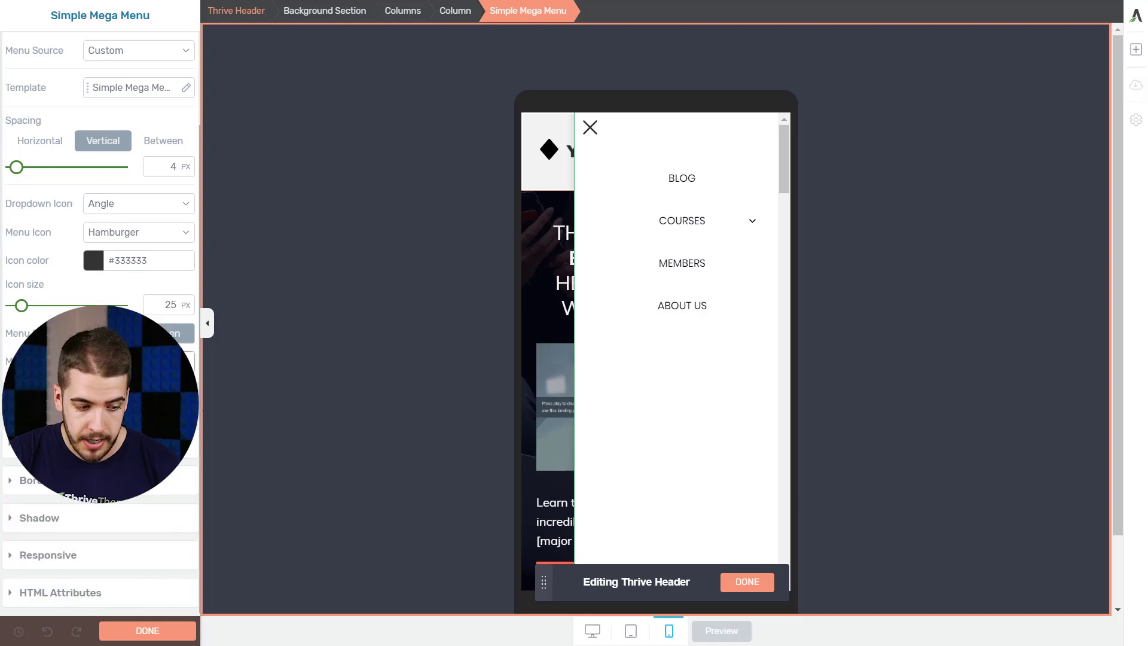
left_click(174, 361)
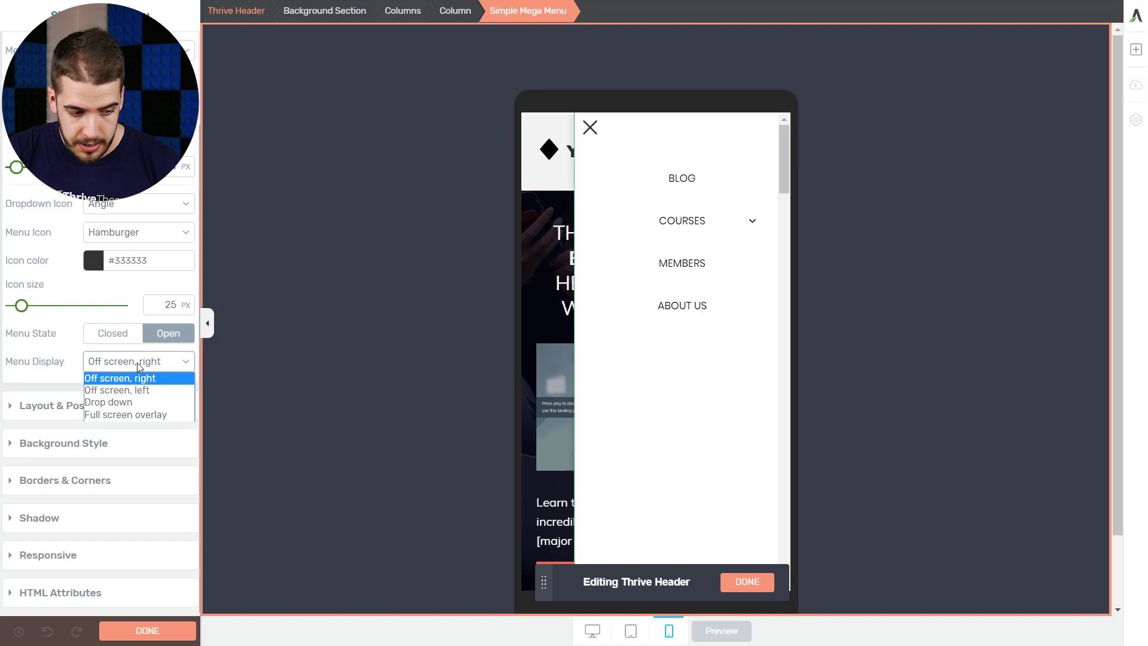
left_click(122, 390)
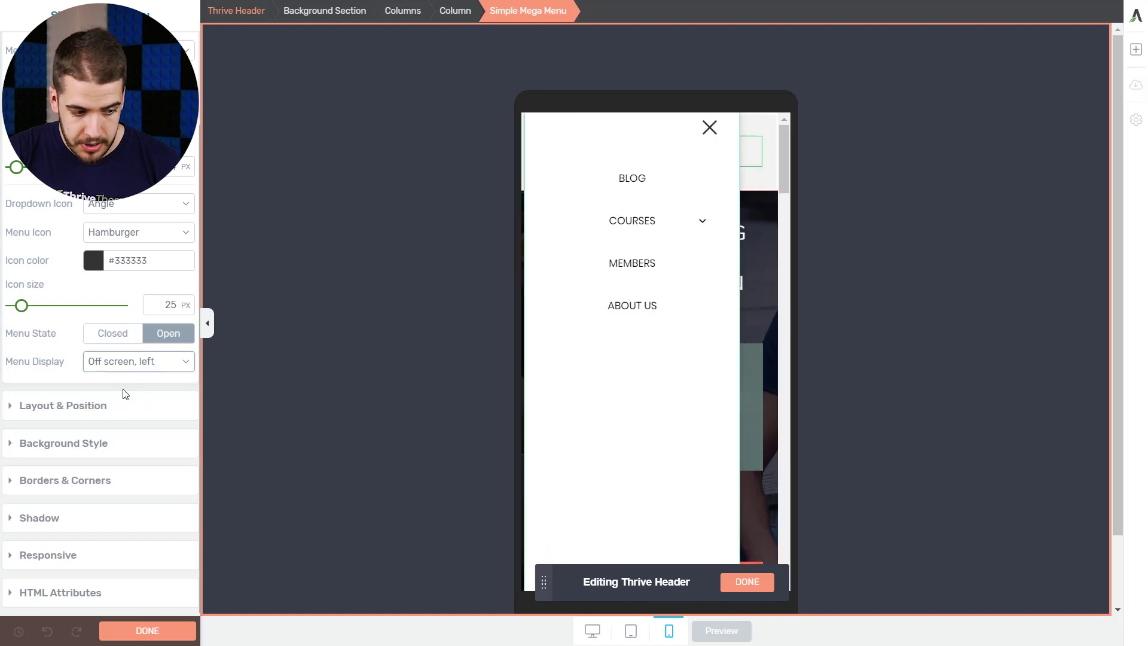
left_click(137, 363)
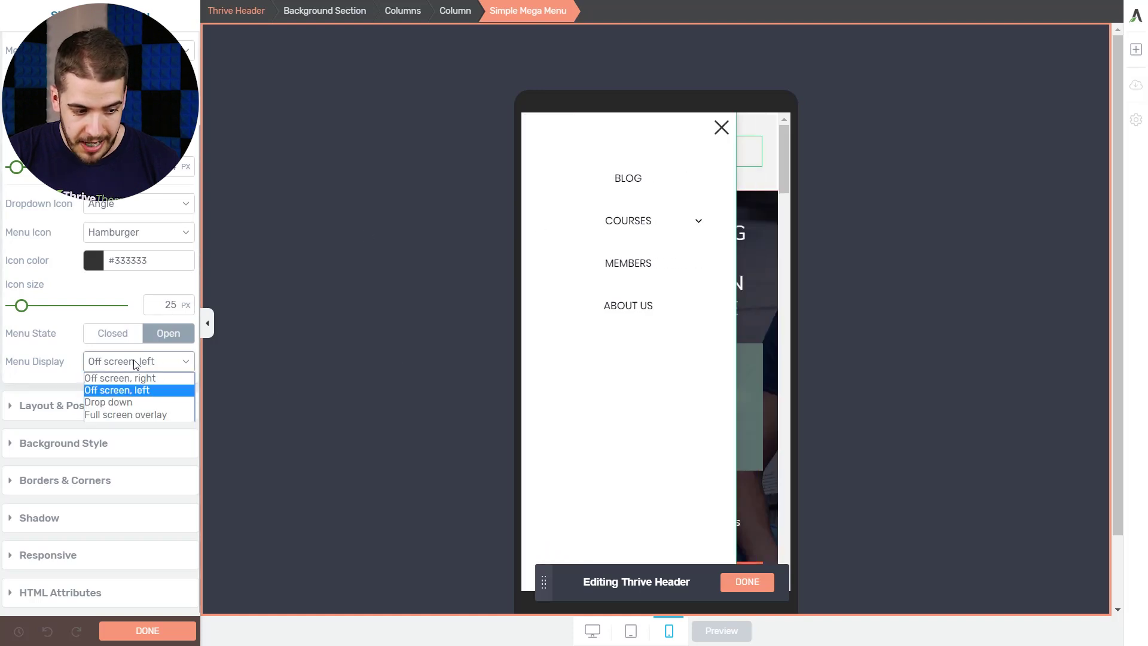
left_click(116, 407)
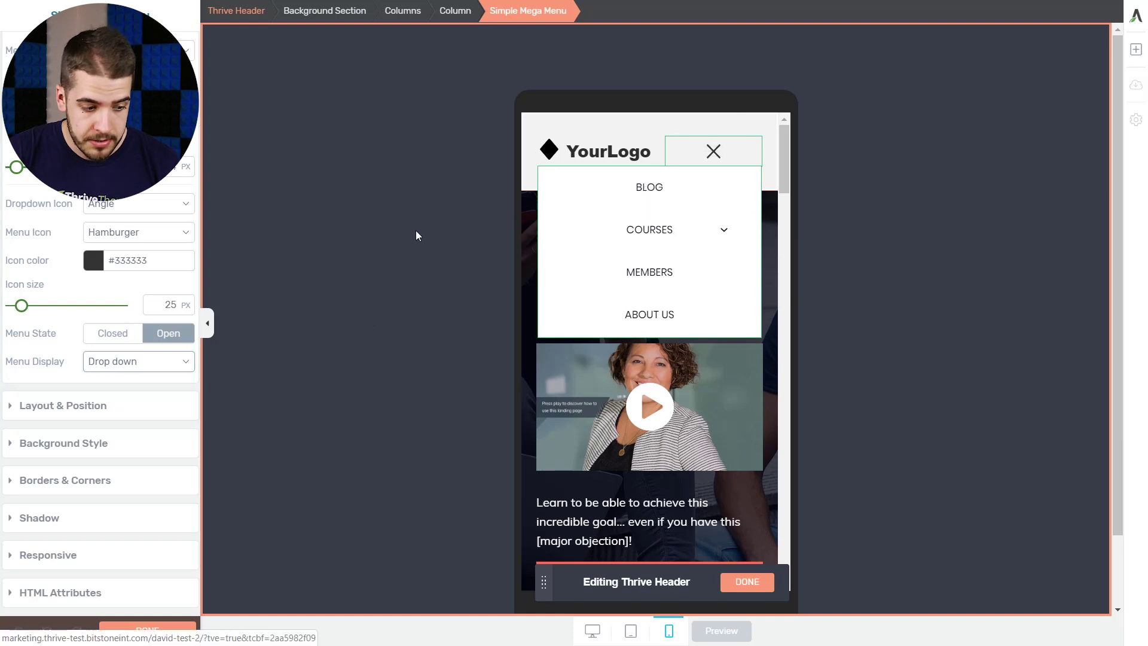
left_click(127, 362)
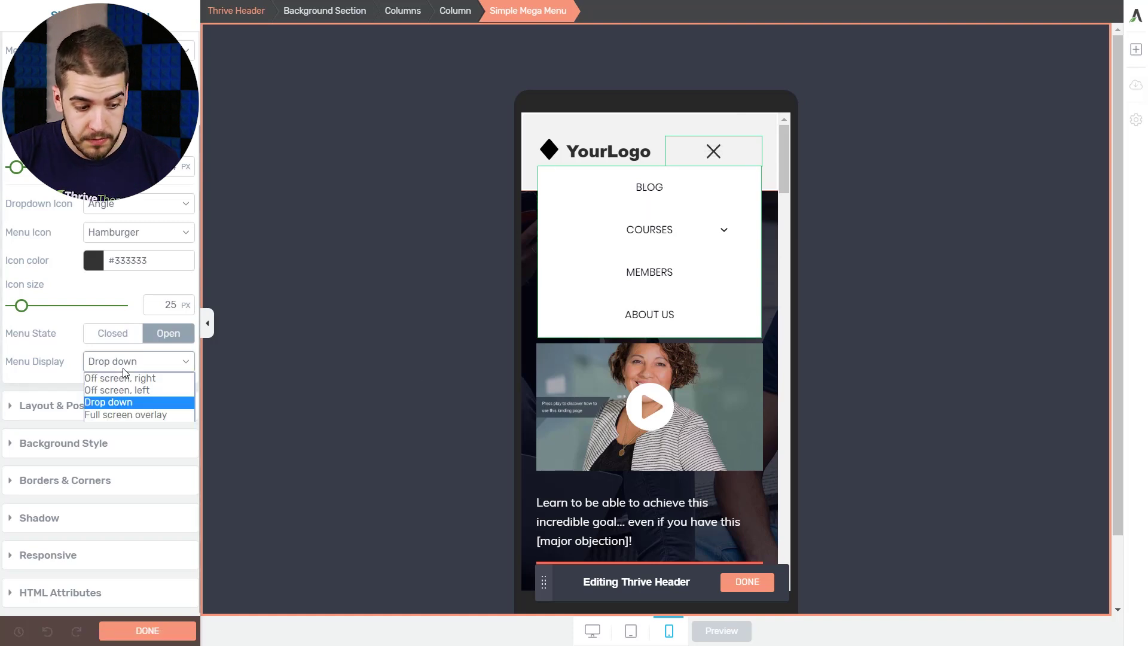
left_click(125, 415)
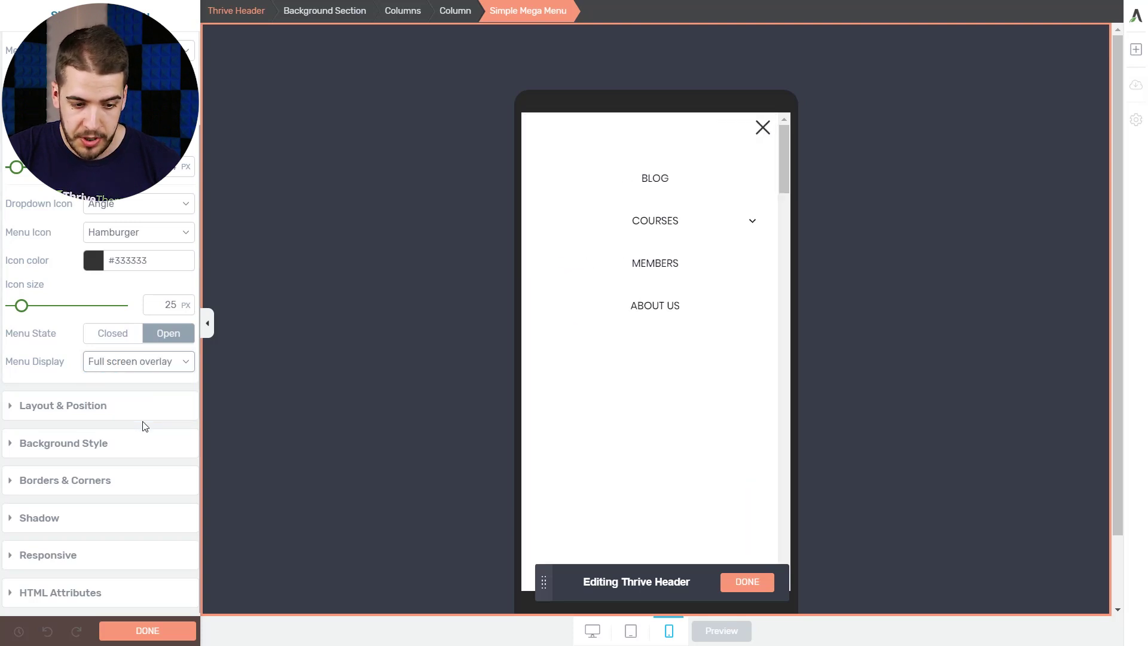
left_click(167, 363)
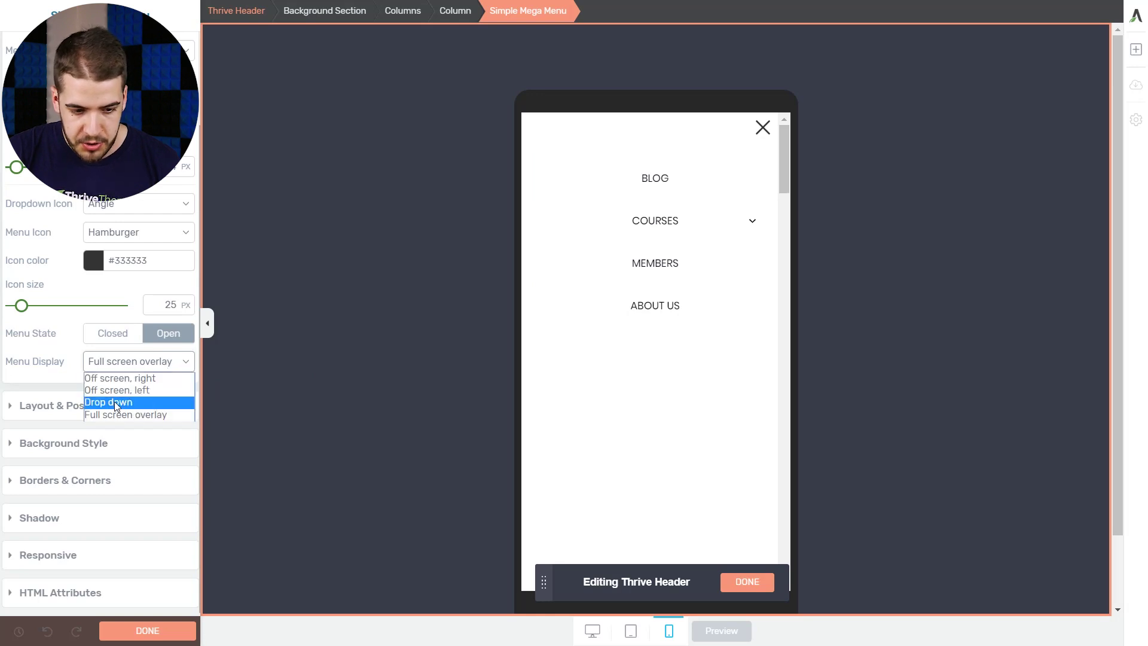
left_click(161, 399)
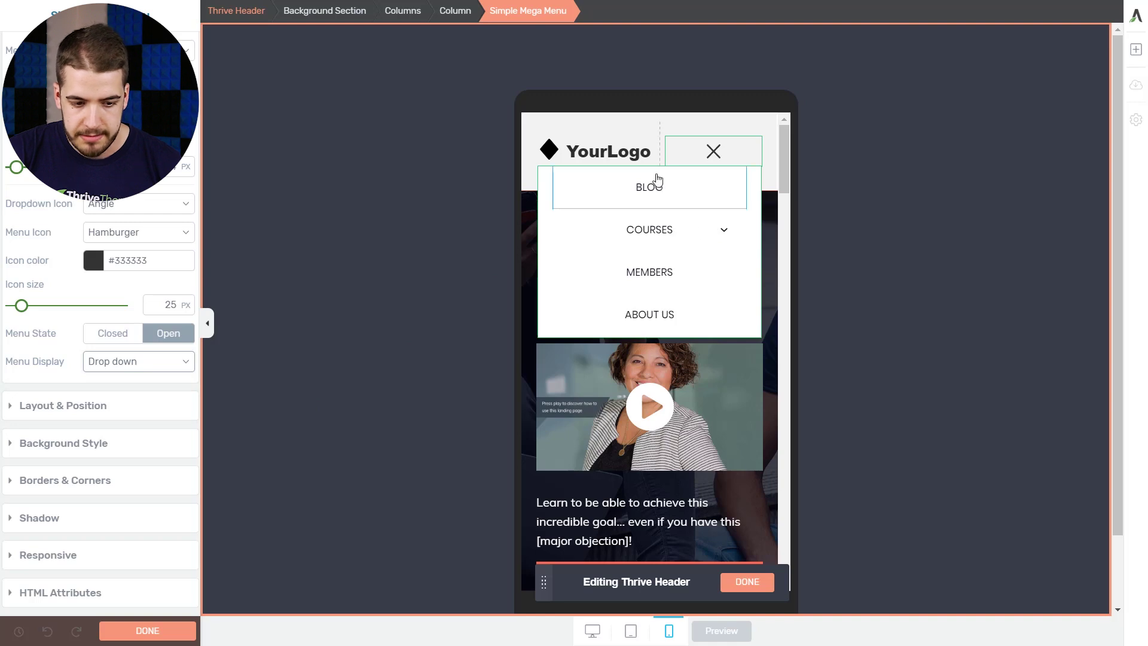
Inspect the BLOG, COURSES and Main 1 sub-items, then close the menu back to the hamburger.
left_click(646, 194)
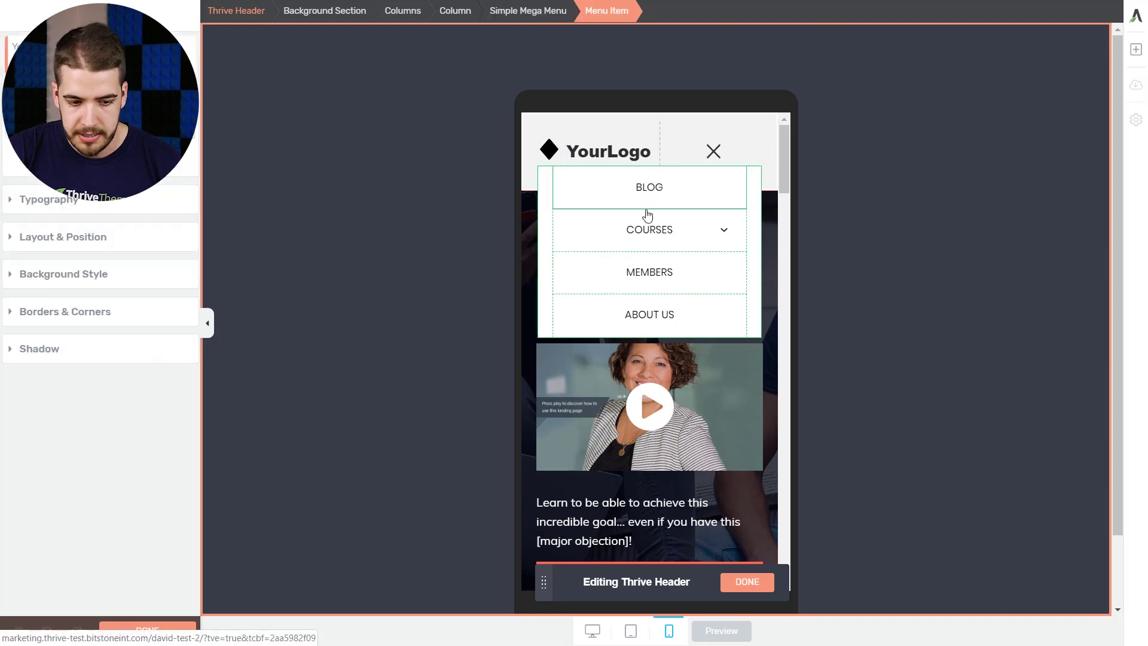
left_click(675, 238)
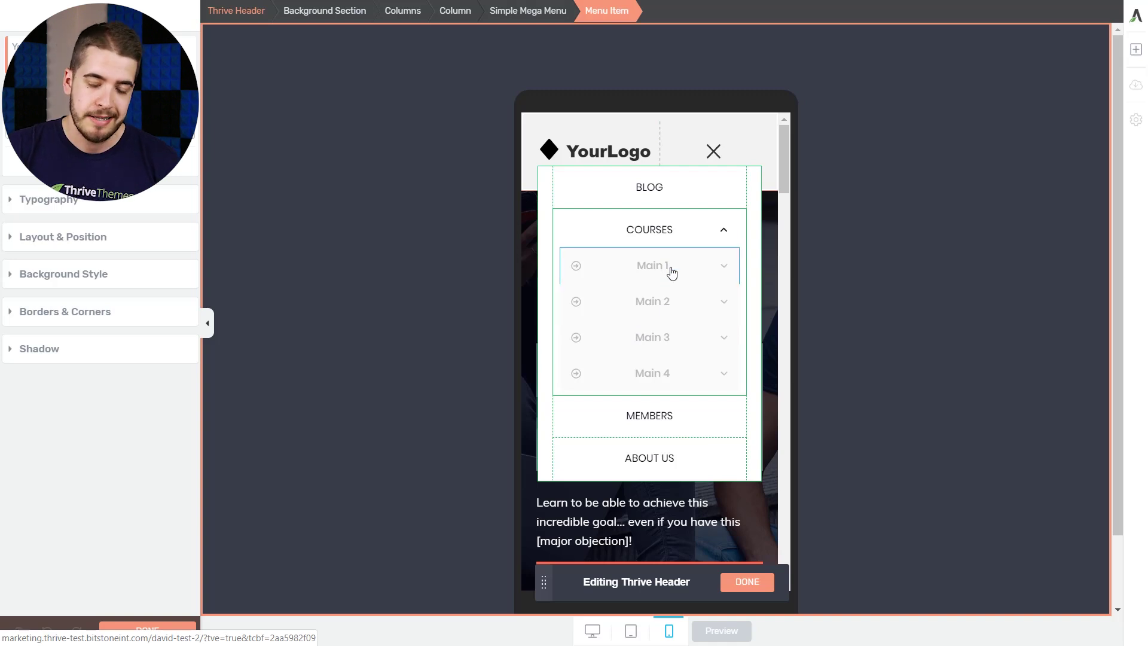
left_click(725, 267)
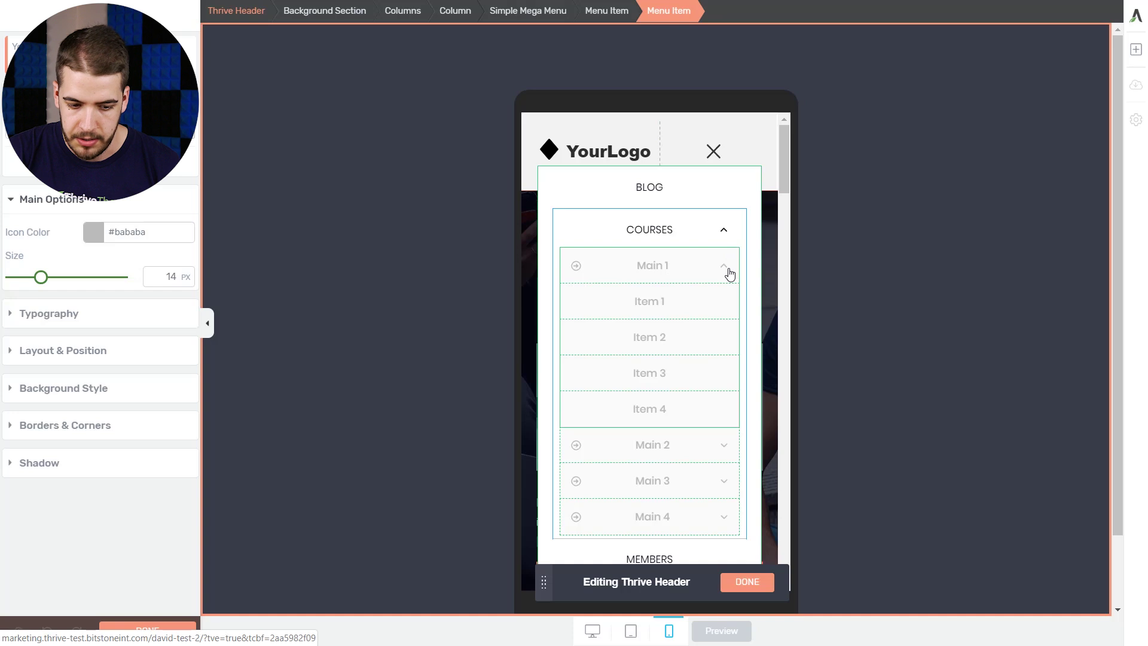
left_click(724, 230)
left_click(713, 151)
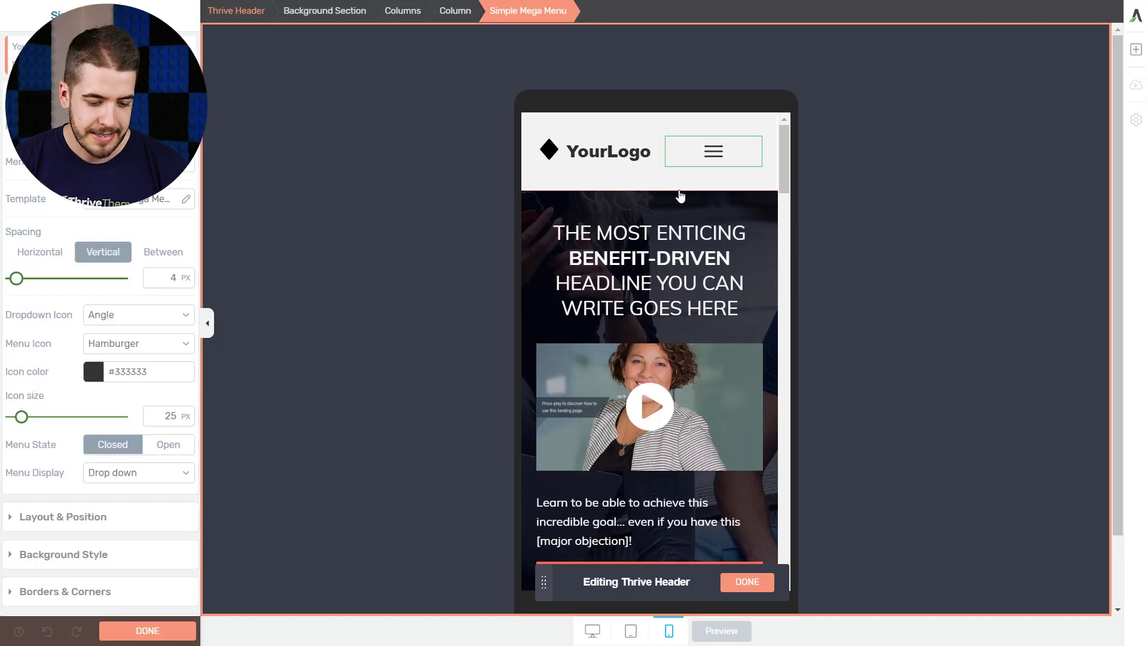